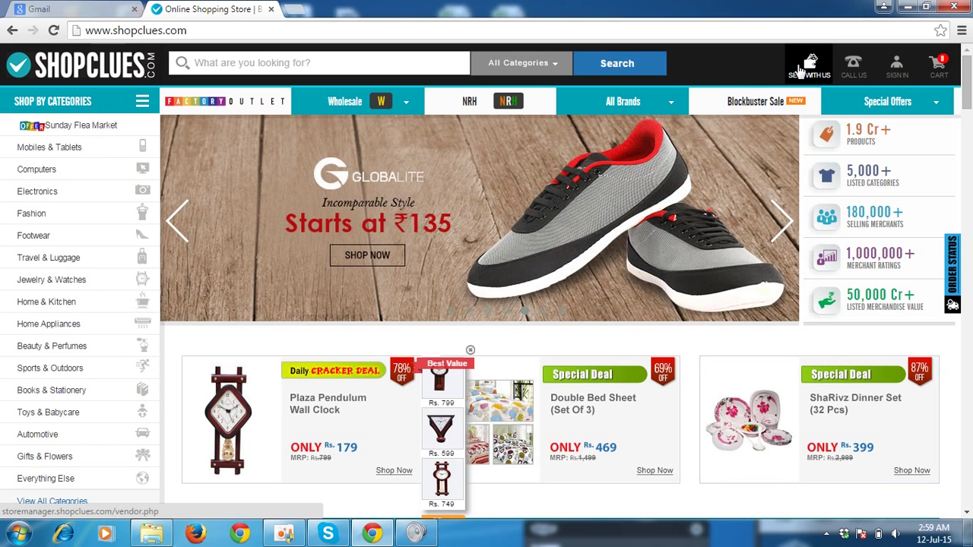
Go from the ShopClues home page to the seller login and registration page via 'Sell With Us'.
left_click(798, 70)
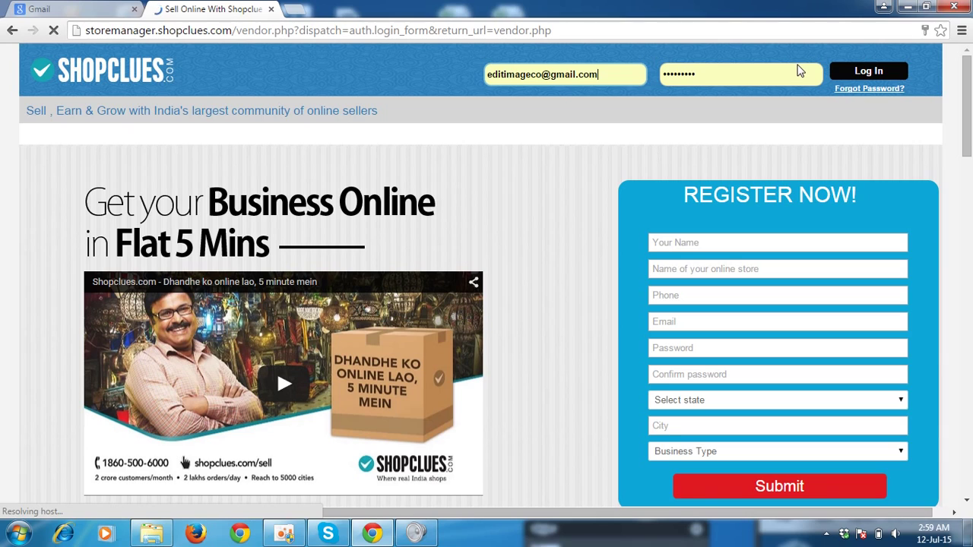
Enter the contact person's name, an initial store name and the mobile number.
left_click(695, 242)
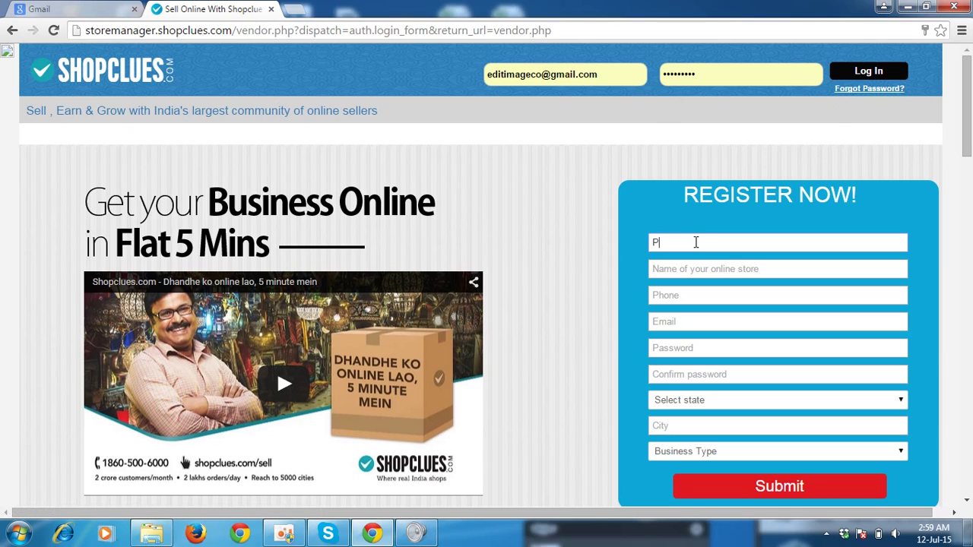
key("Tab")
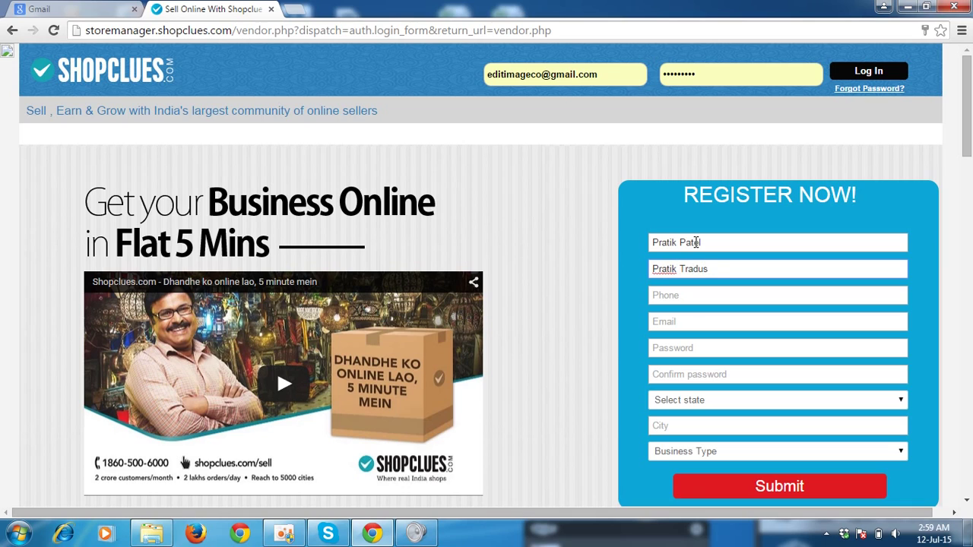
key("Tab")
left_click(682, 321)
Replace the taken store name with alternative names and check their availability.
key("Return")
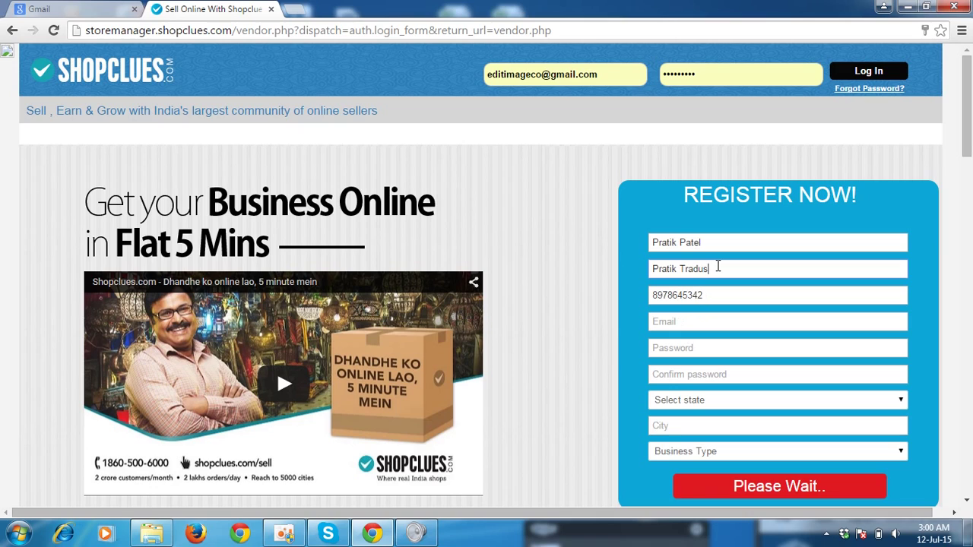
key("BackSpace")
key("BackSpace")
key("BackSpace")
key("BackSpace")
key("BackSpace")
key("BackSpace")
key("BackSpace")
key("BackSpace")
key("BackSpace")
key("BackSpace")
key("BackSpace")
key("BackSpace")
key("BackSpace")
type("Rachana Collection")
key("Tab")
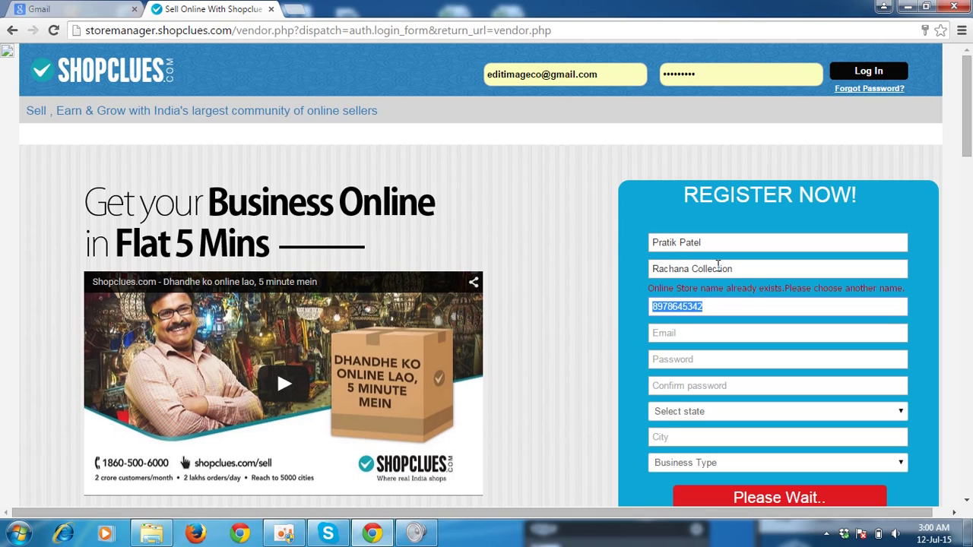
left_click(742, 267)
type("ss")
key("Tab")
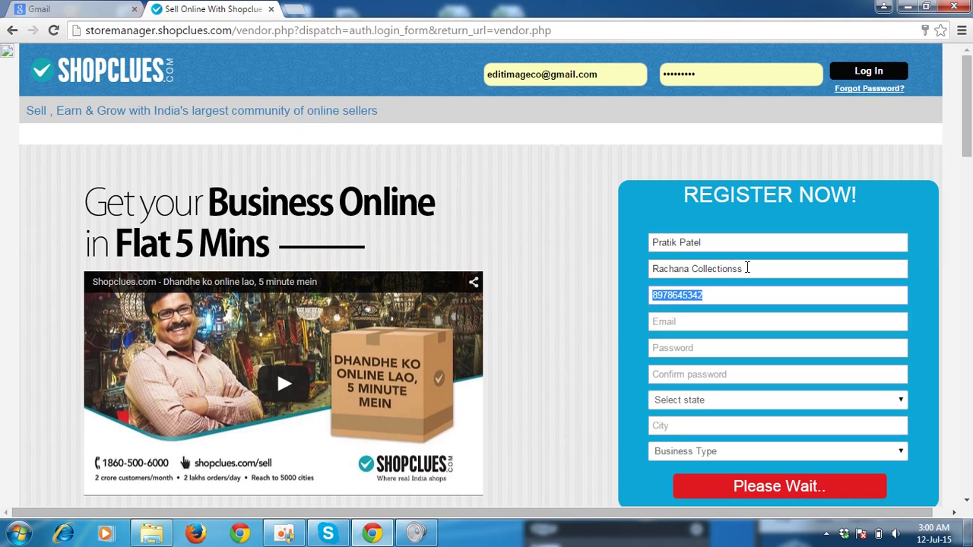
Try another store name variant, which is still flagged as already taken.
left_click(749, 269)
key("BackSpace")
key("BackSpace")
key("BackSpace")
key("BackSpace")
key("BackSpace")
key("BackSpace")
key("BackSpace")
key("BackSpace")
key("BackSpace")
key("BackSpace")
key("BackSpace")
key("BackSpace")
key("BackSpace")
key("BackSpace")
key("BackSpace")
key("BackSpace")
key("BackSpace")
key("BackSpace")
key("BackSpace")
key("BackSpace")
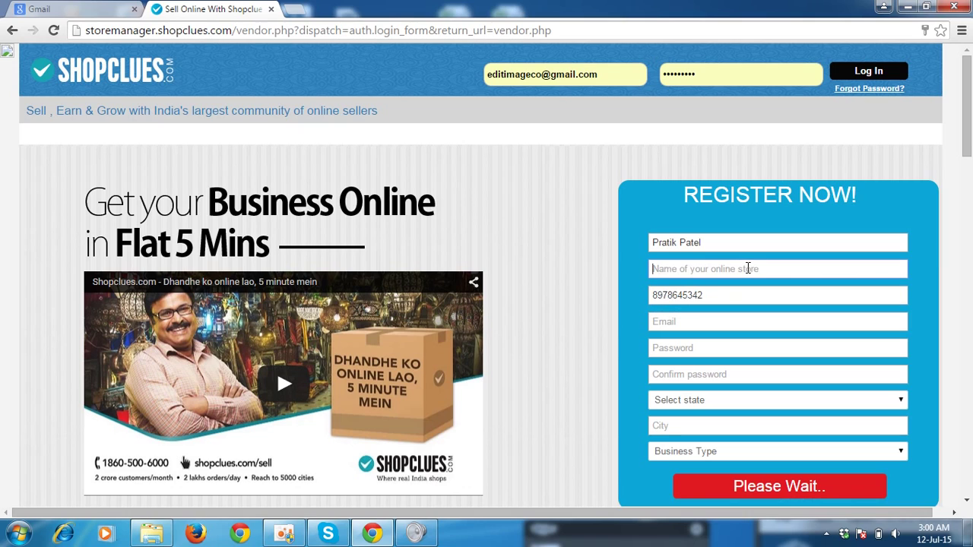
type("Patel Collection")
key("Tab")
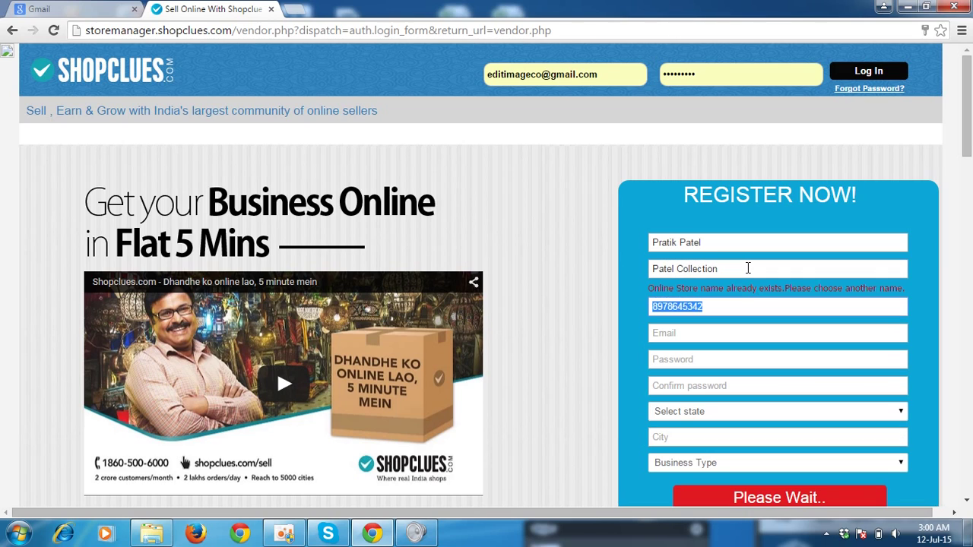
left_click(748, 267)
type("s")
key("Tab")
left_click(285, 535)
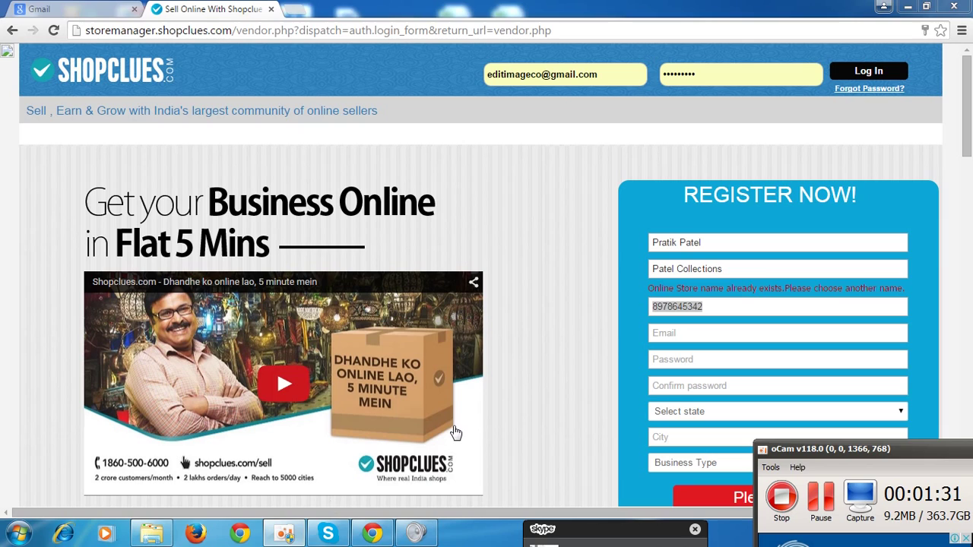
left_click(520, 363)
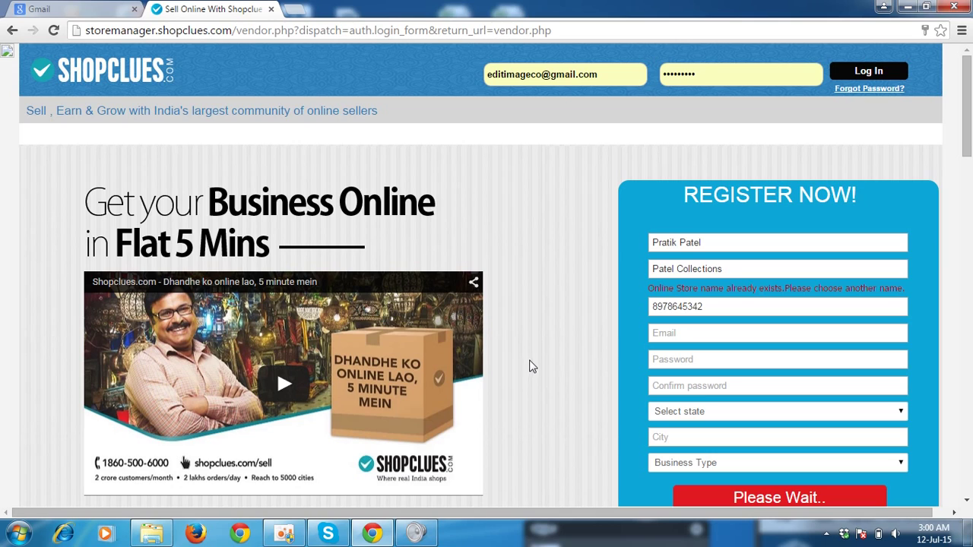
left_click(657, 330)
Enter the seller's e-mail address and a matching password in both password fields.
left_click(657, 333)
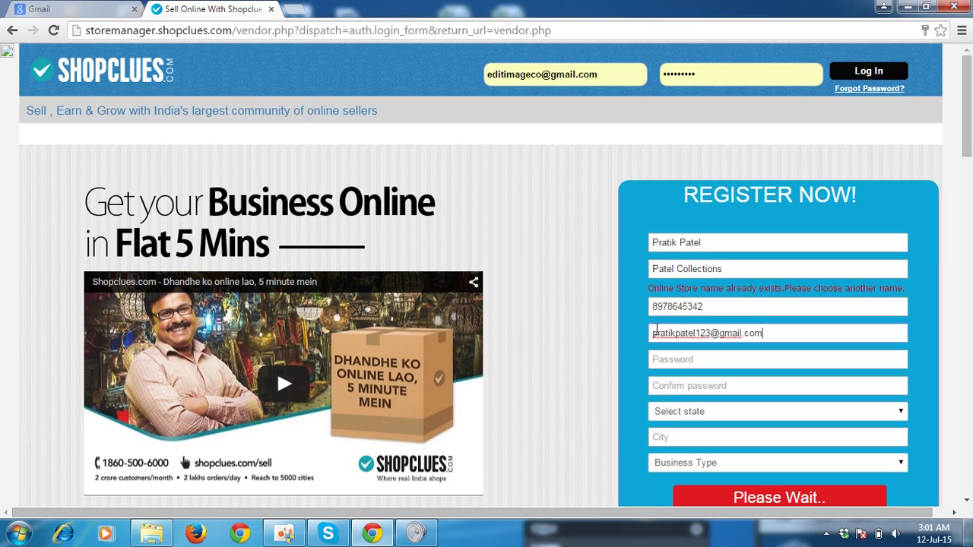
key("Tab")
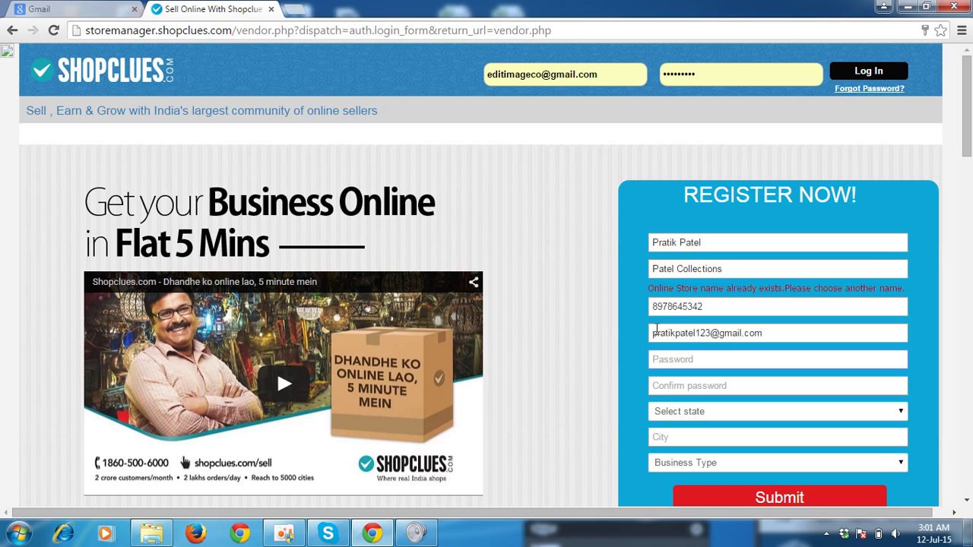
type("**********")
key("BackSpace")
type("*********")
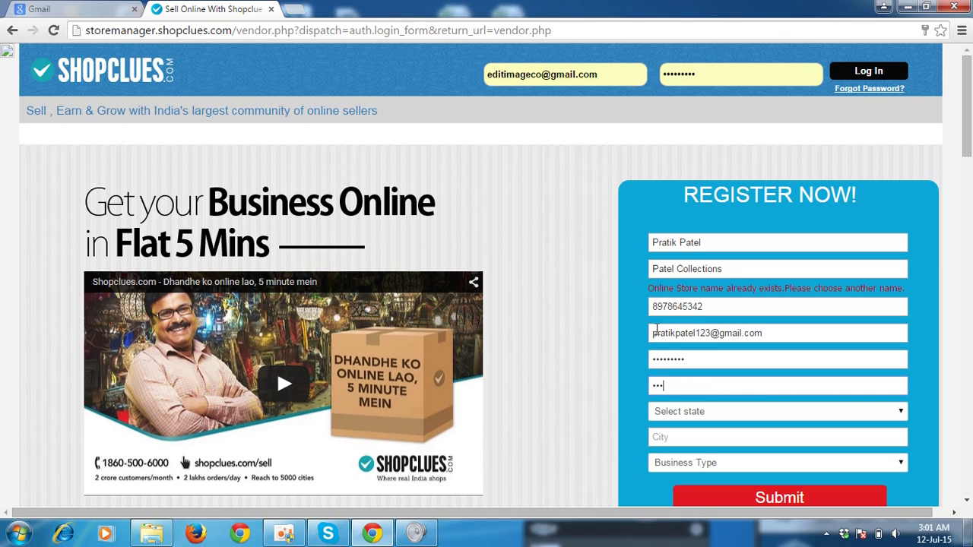
Set the state to Gujarat and the city to ahmedabad.
key("Tab")
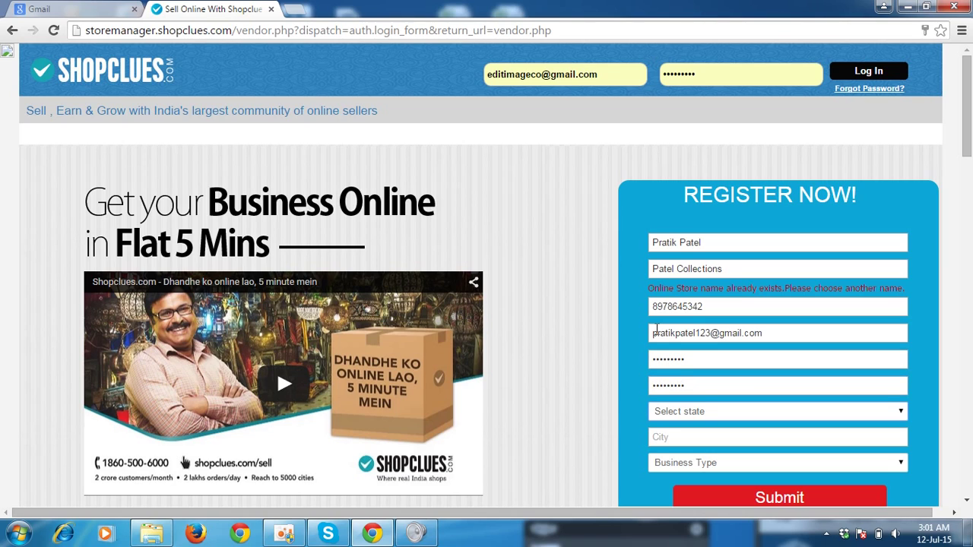
key("g")
key("g")
key("Tab")
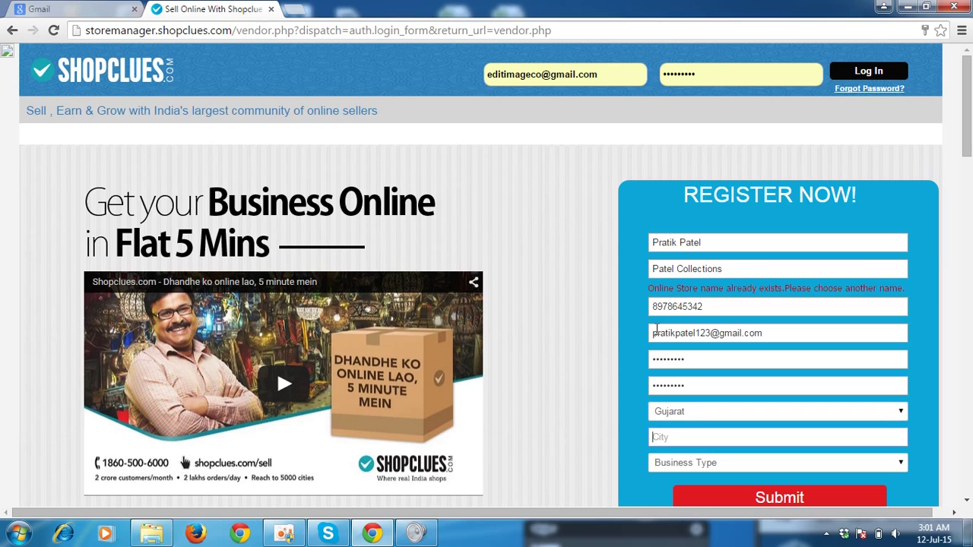
type("A")
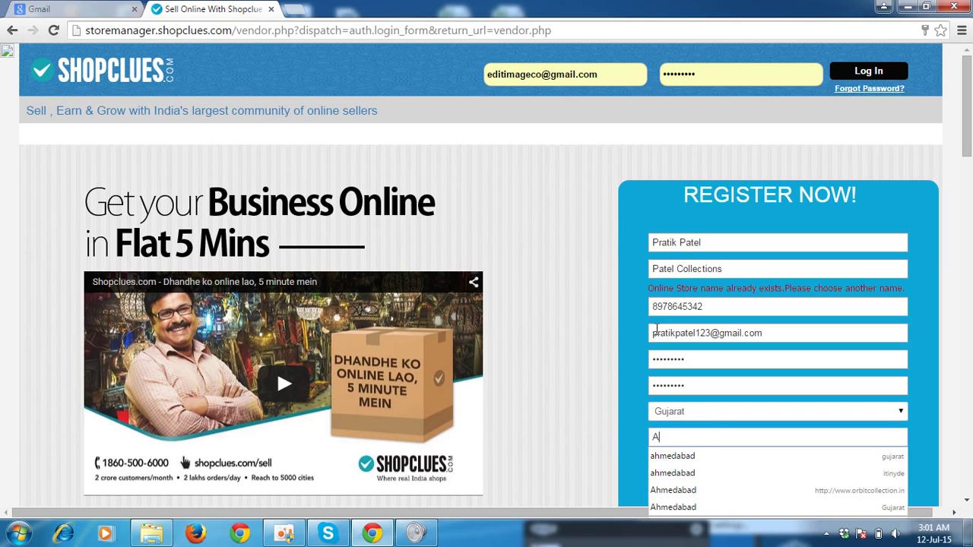
key("Down")
key("Return")
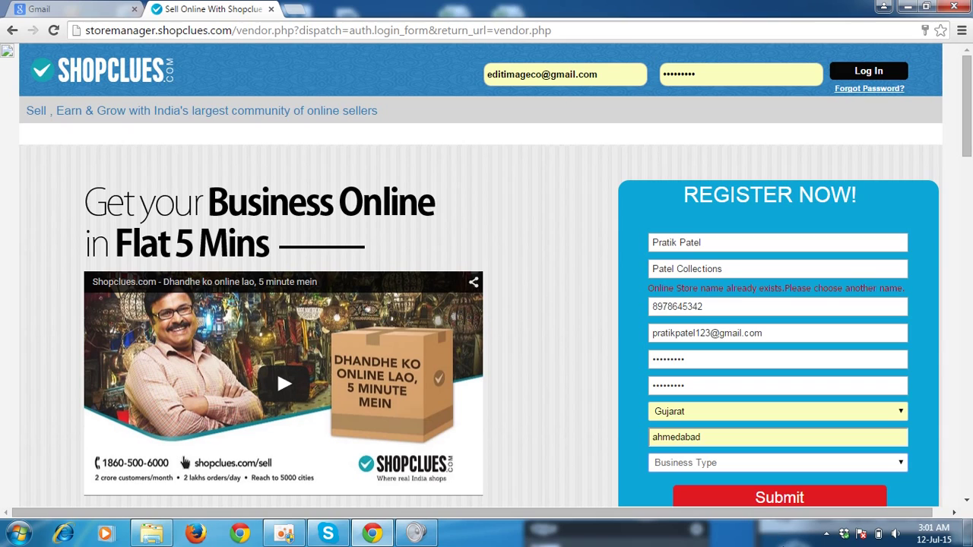
left_click(780, 466)
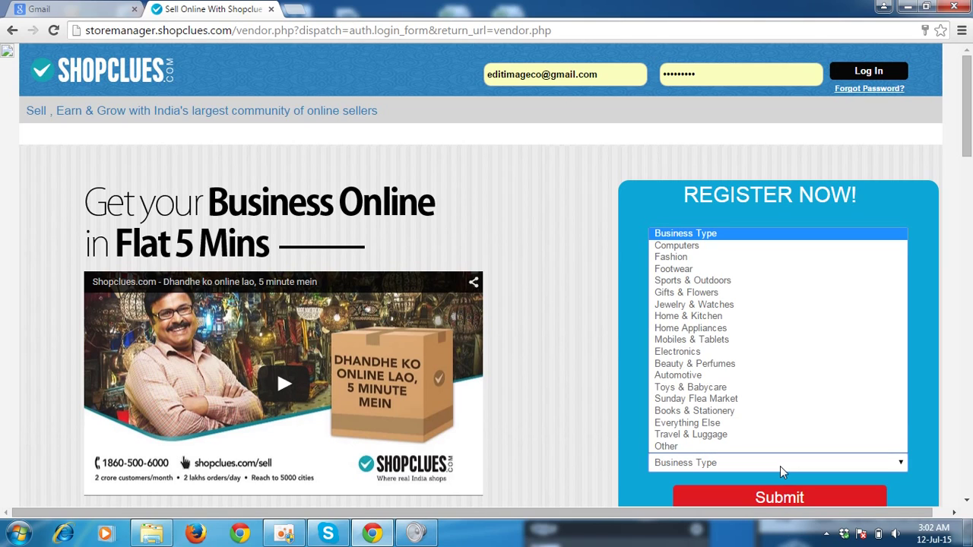
Choose Mobiles & Tablets as business type, remove the store name's space, and submit registration.
left_click(668, 344)
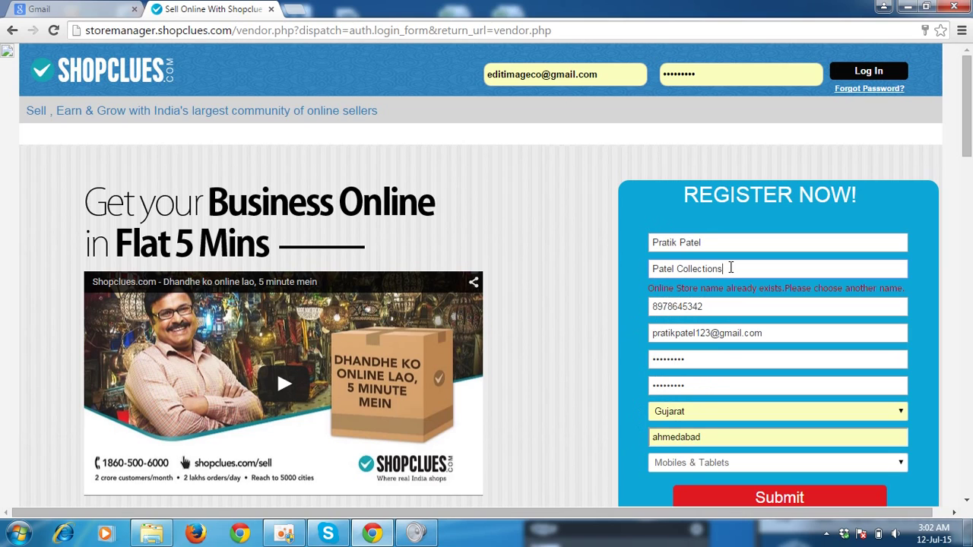
key("Left")
key("Left")
key("Left")
key("Left")
key("Left")
key("BackSpace")
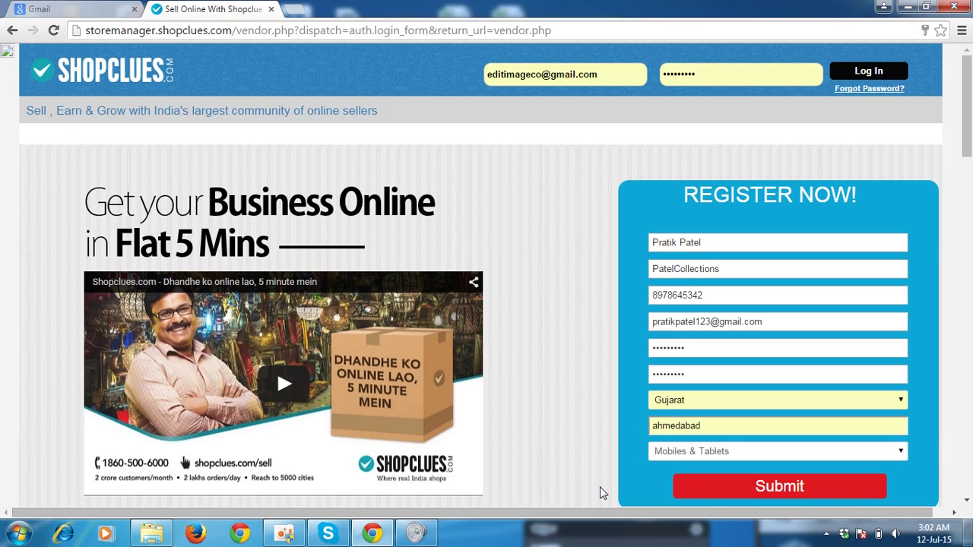
left_click(739, 493)
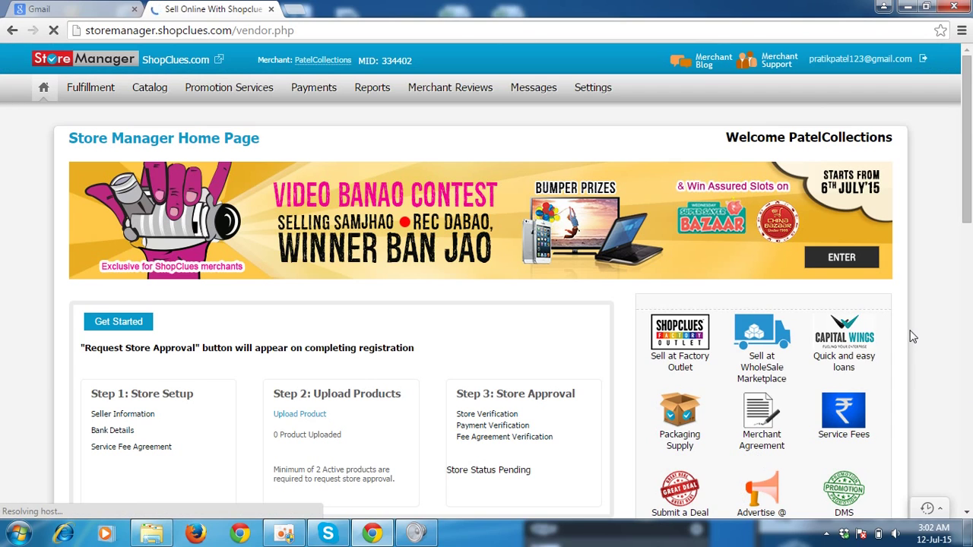
Review the dashboard showing 0 products, Rs.0 sales and pending status, then show Settings options.
mouse_move(580, 103)
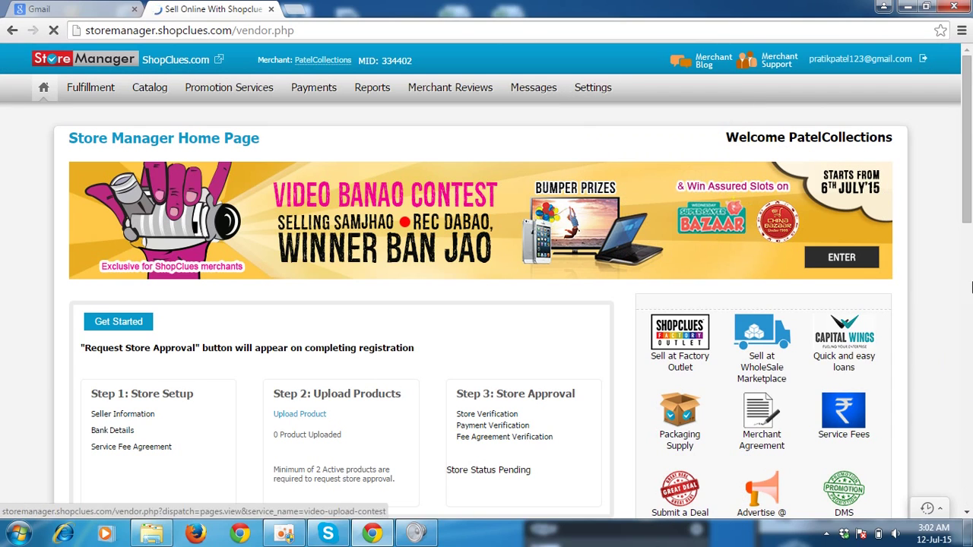
left_click(968, 513)
scroll(968, 513, "down", 5)
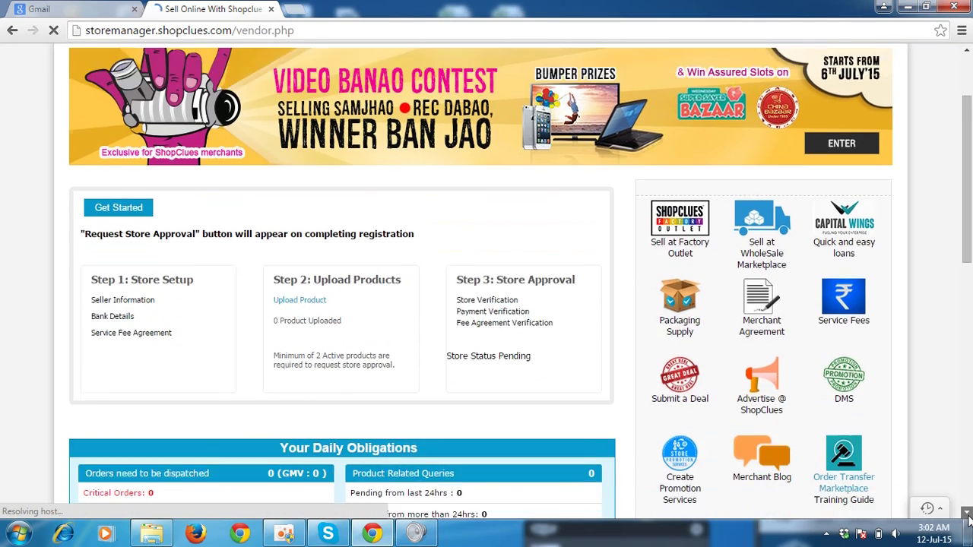
scroll(968, 514, "down", 3)
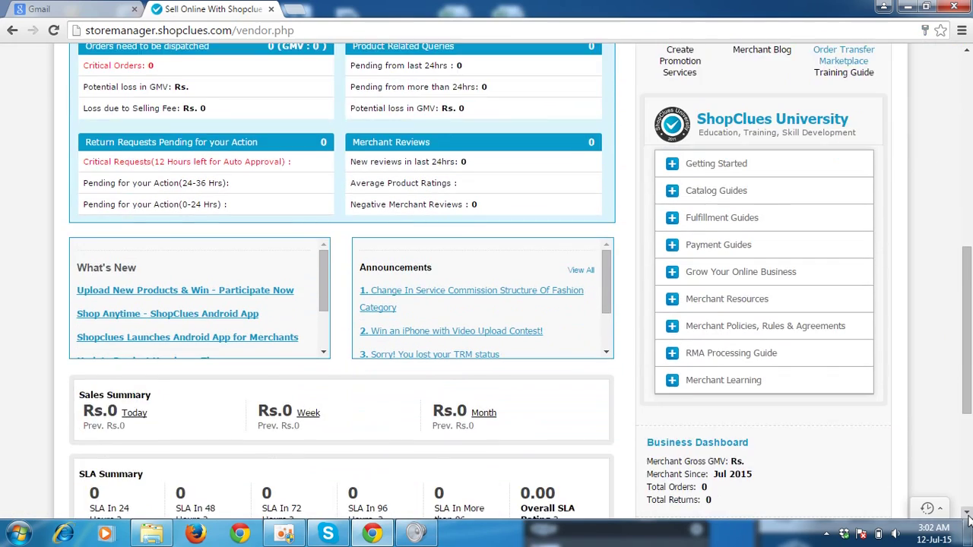
left_click(968, 70)
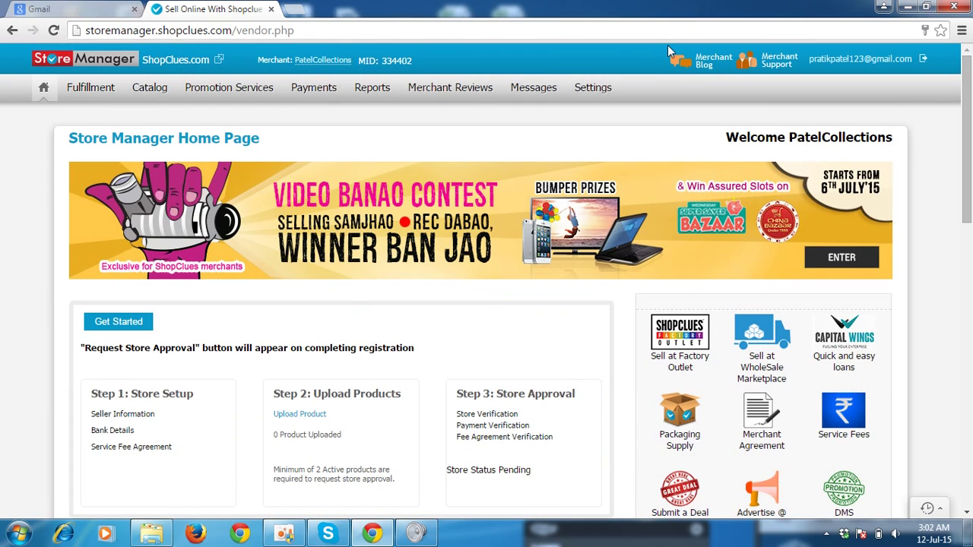
mouse_move(594, 91)
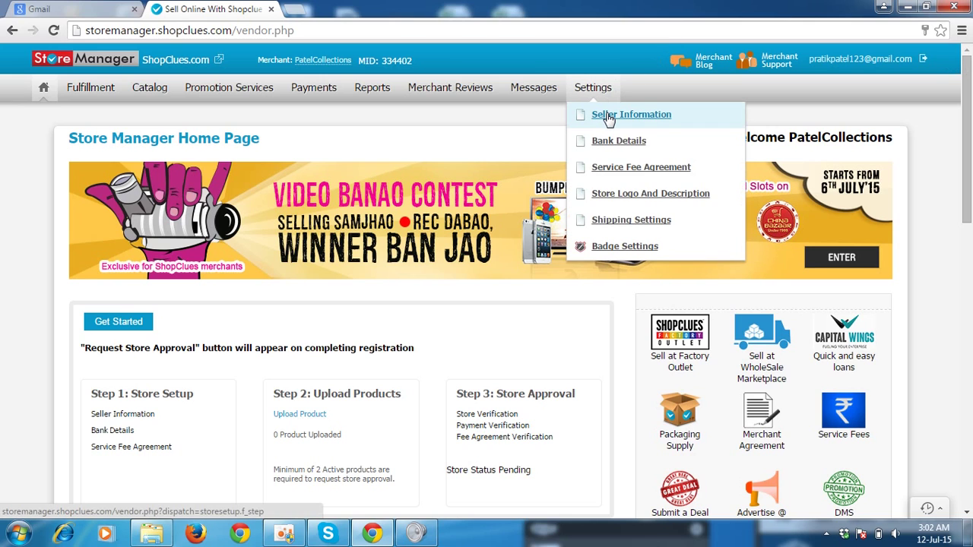
Open Seller Information and enter patelcollection as the Company Legal Name.
left_click(608, 117)
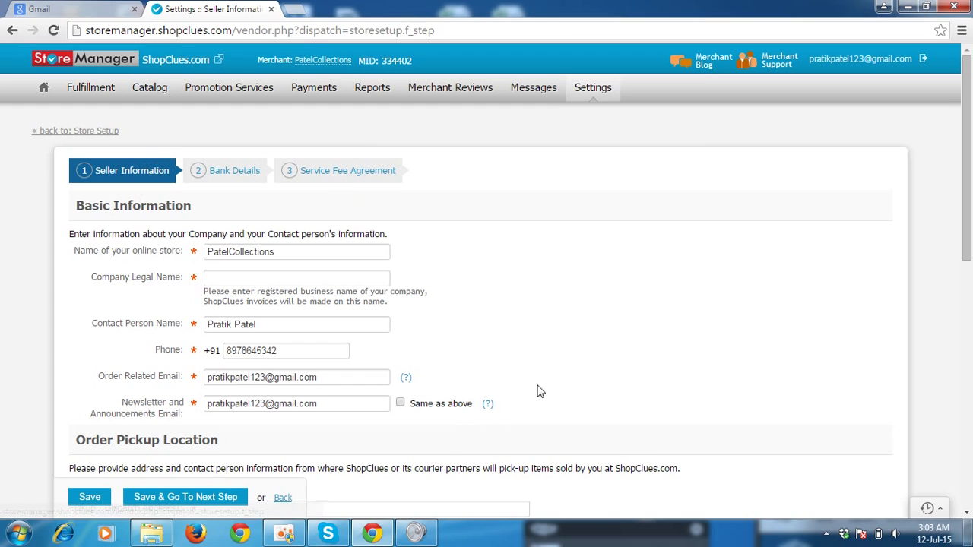
scroll(968, 515, "down", 3)
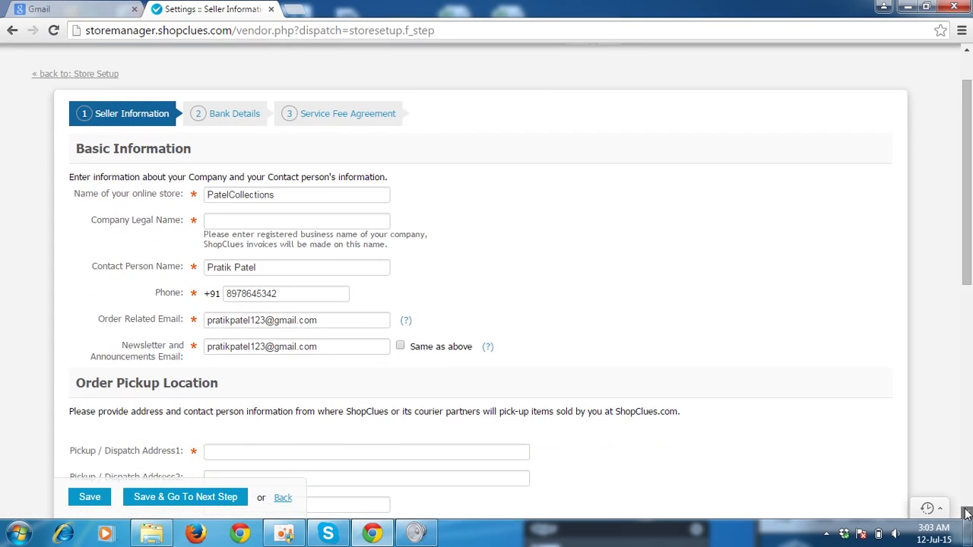
scroll(968, 515, "down", 4)
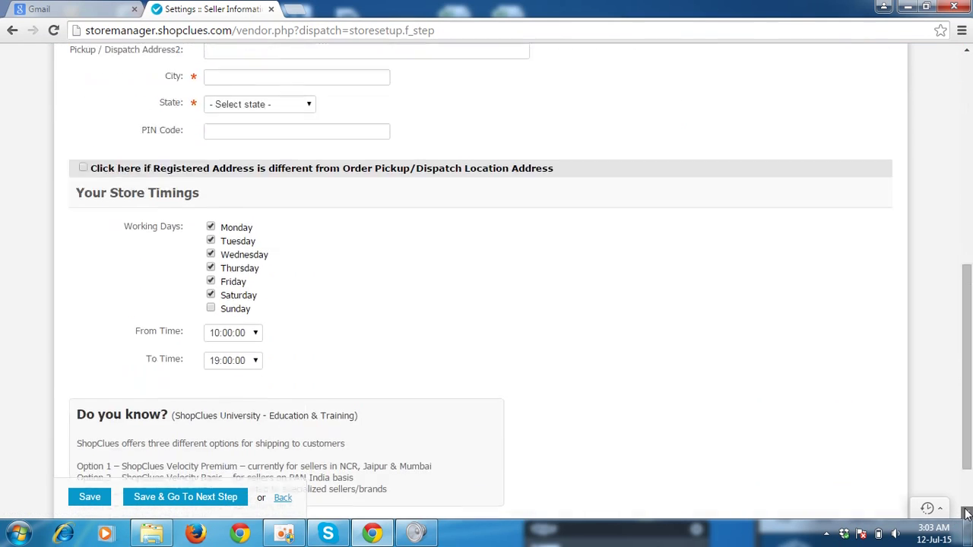
left_click(968, 70)
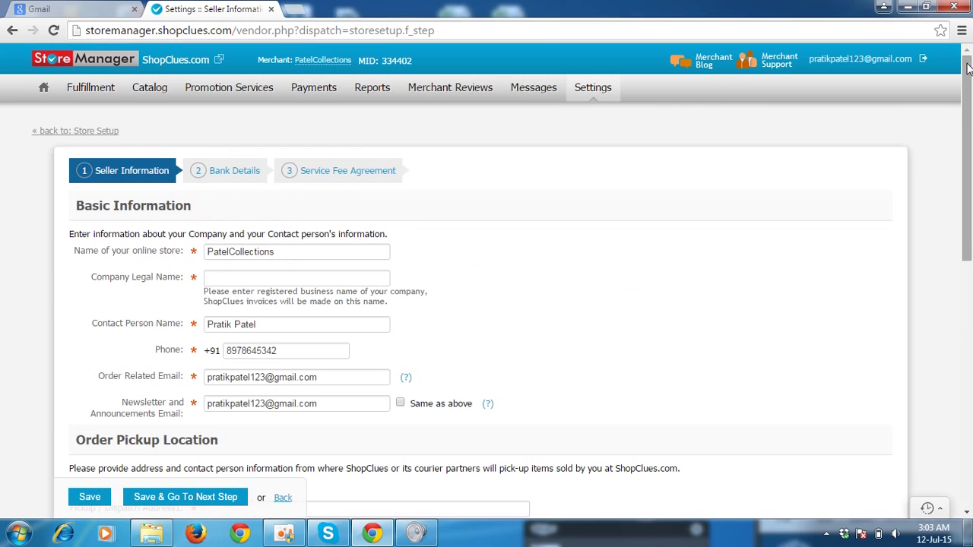
left_click(312, 278)
type("patelco")
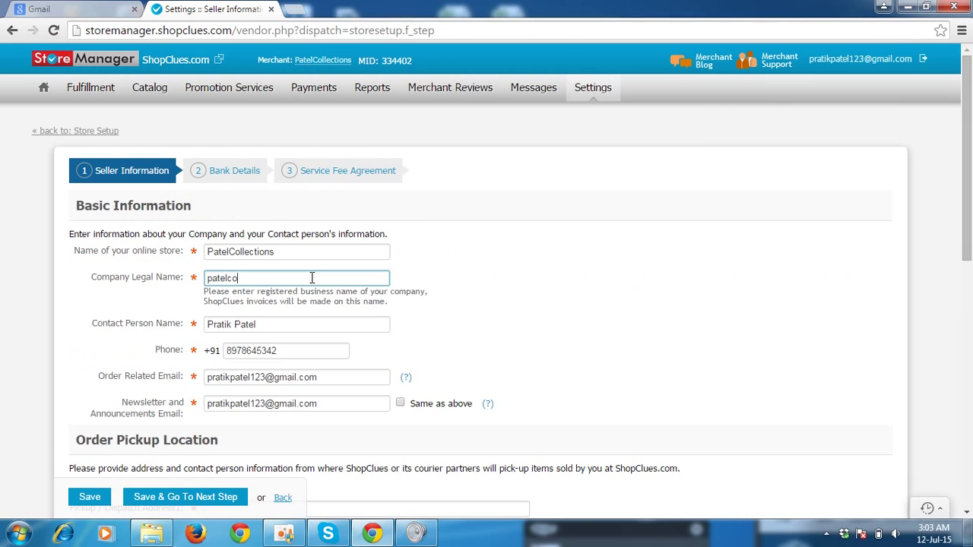
type("llection")
left_click(460, 296)
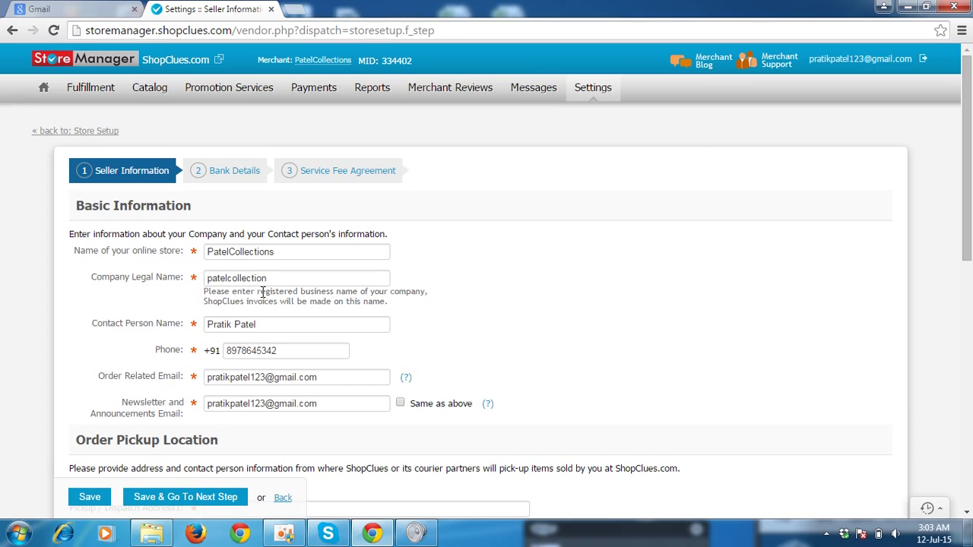
left_click(966, 515)
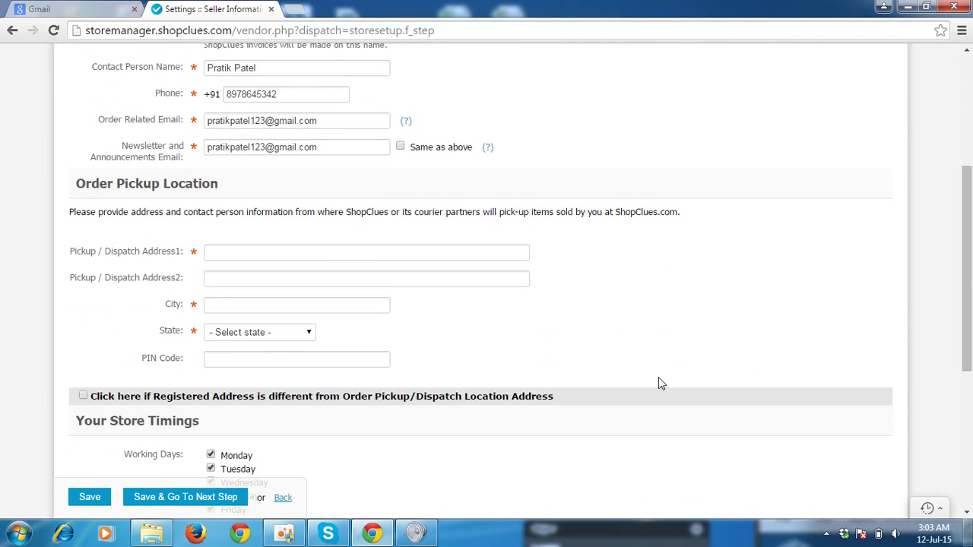
Enter the two pickup address lines for the order pickup location.
left_click(227, 251)
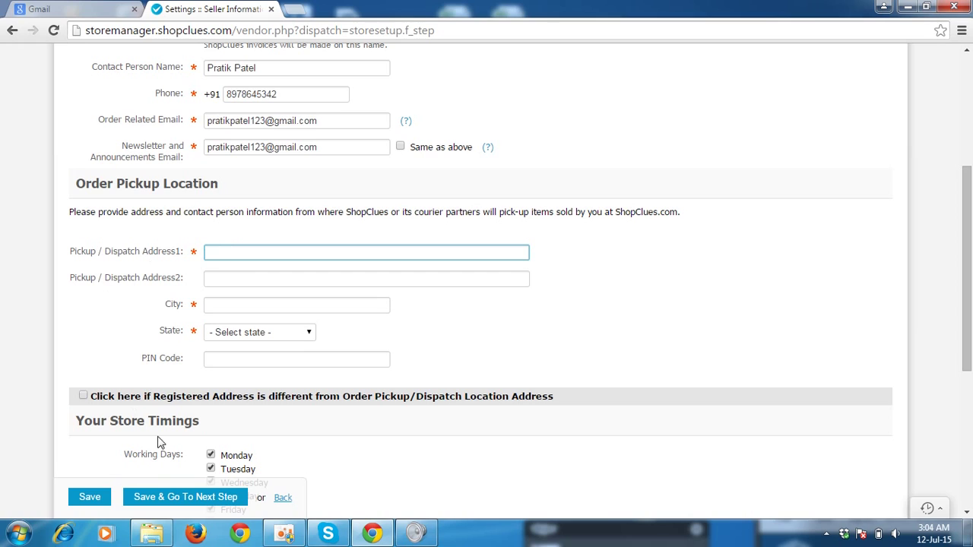
left_click(286, 533)
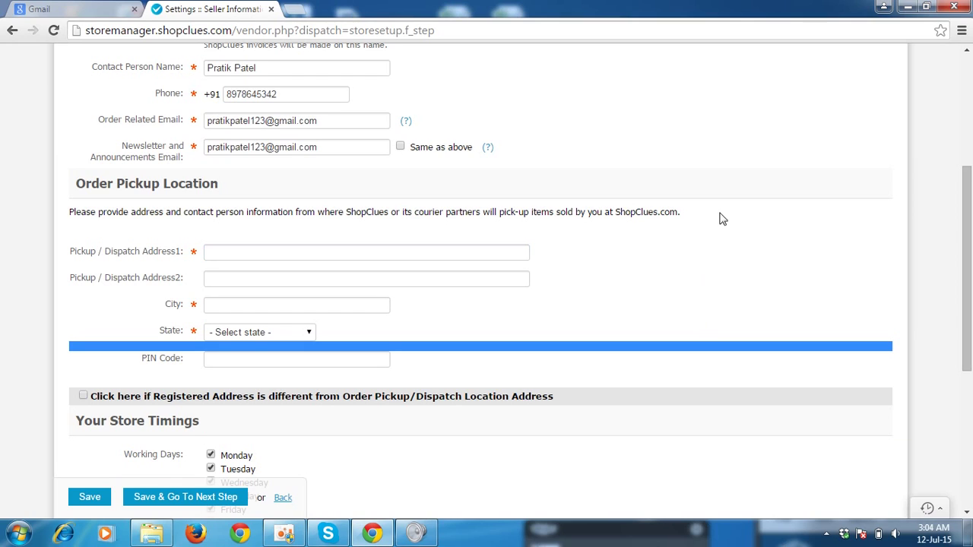
left_click(477, 257)
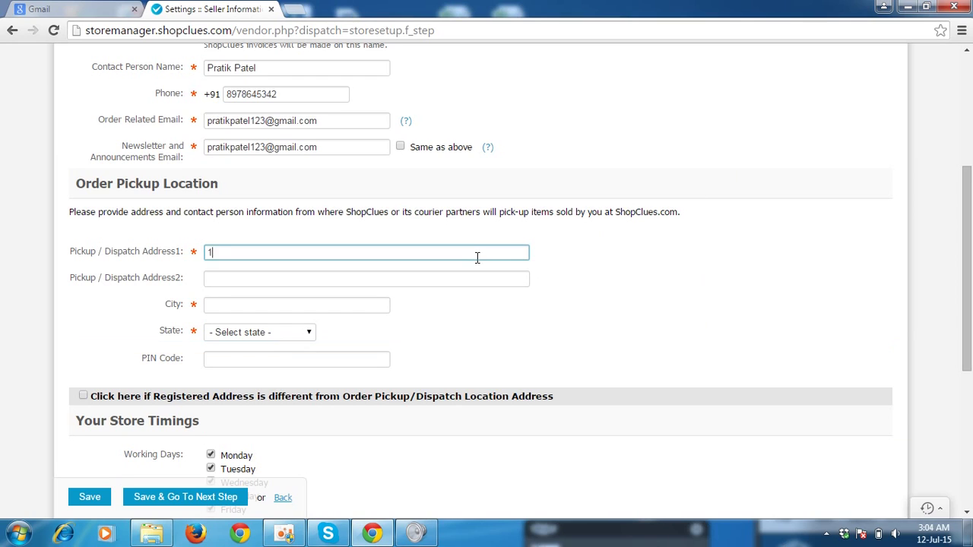
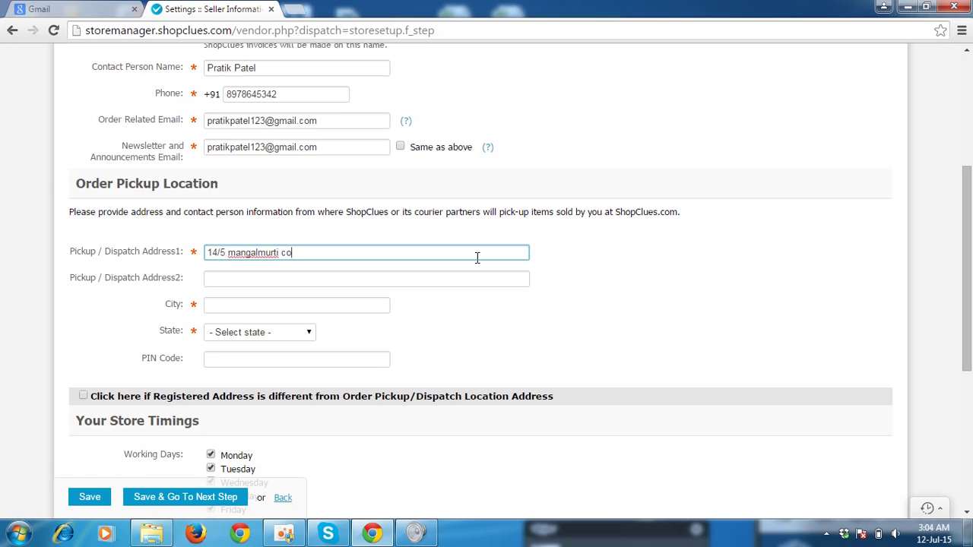
key("Tab")
key("Tab")
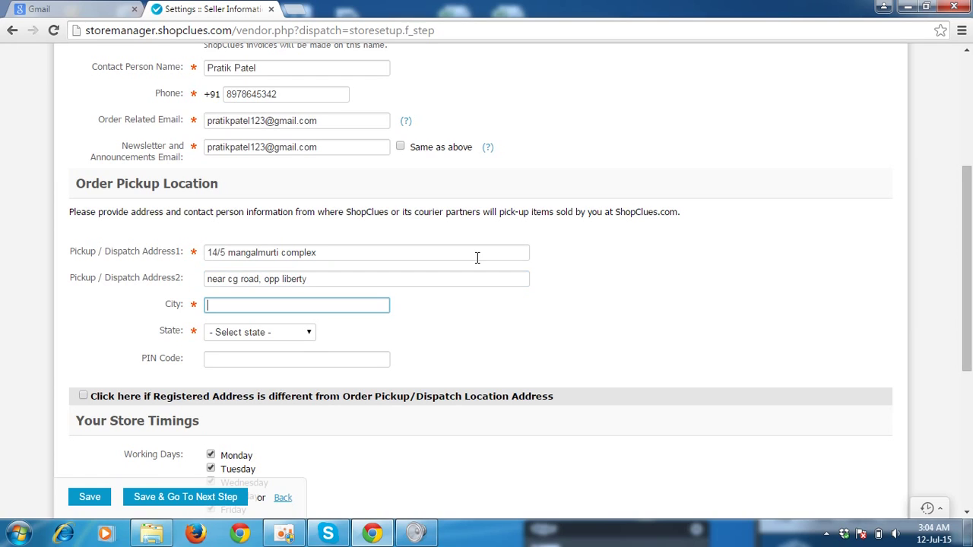
Set the pickup city to Ahmedabad, state to Gujarat, and fill in the PIN code.
type("A")
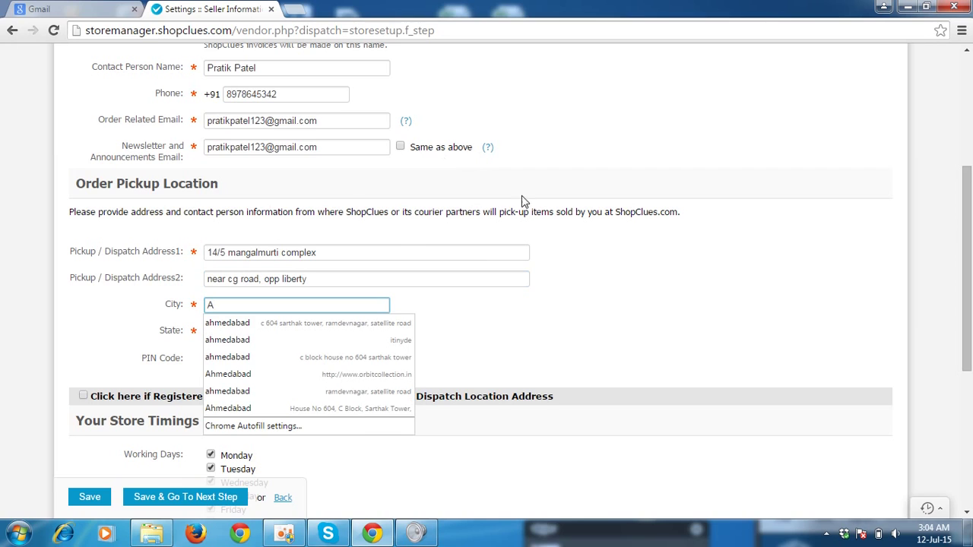
left_click(530, 230)
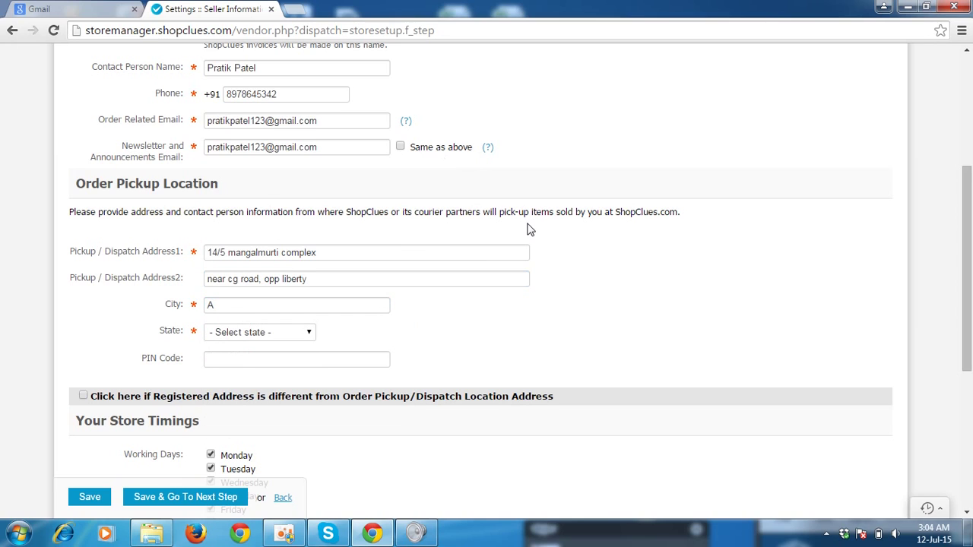
left_click(228, 303)
type("hme")
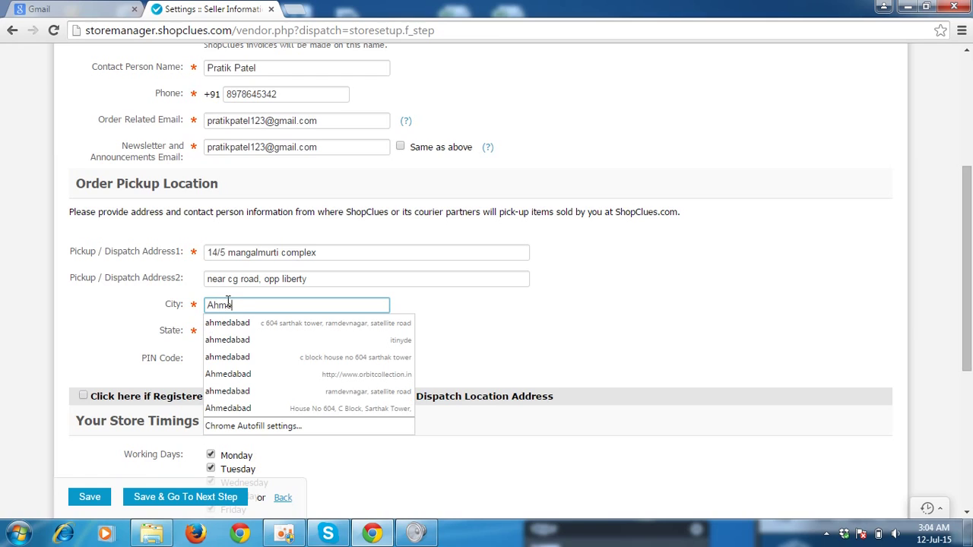
type("dabad")
key("Tab")
key("g")
key("u")
key("Tab")
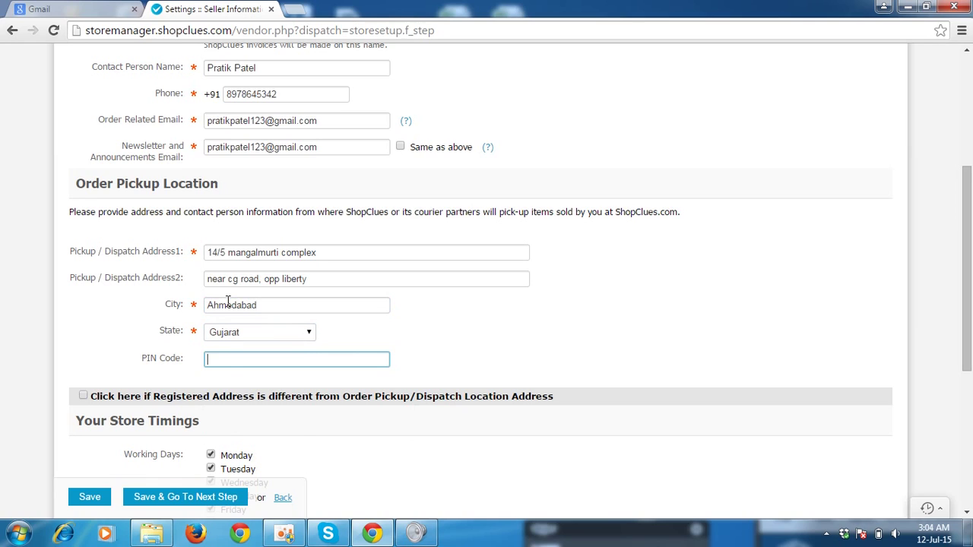
type("380015")
left_click(506, 341)
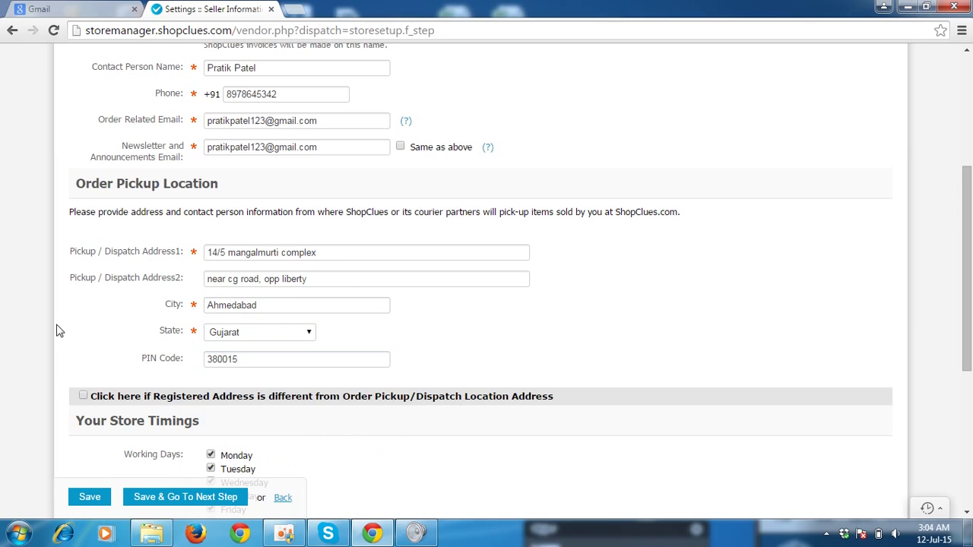
Tick and then untick the separate Registered Address option.
scroll(59, 331, "down", 4)
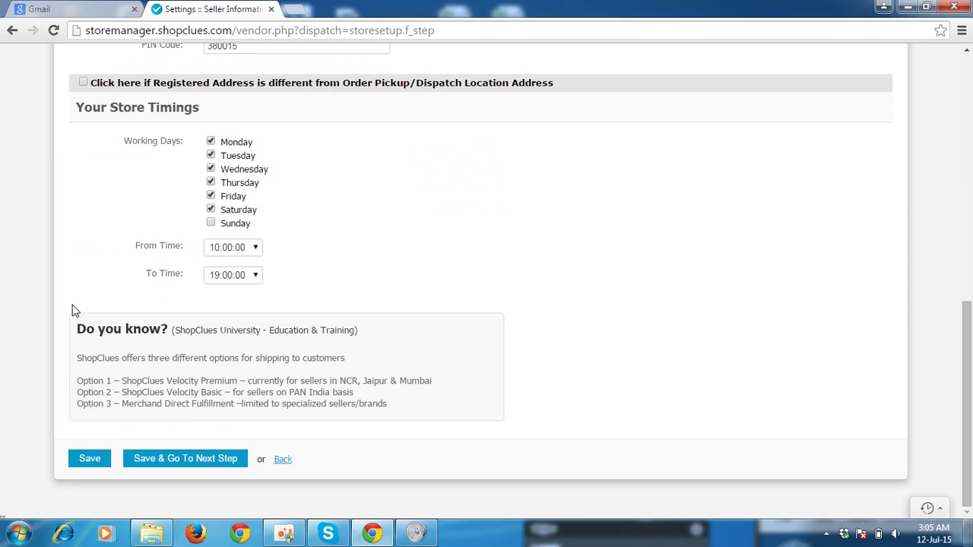
left_click(83, 83)
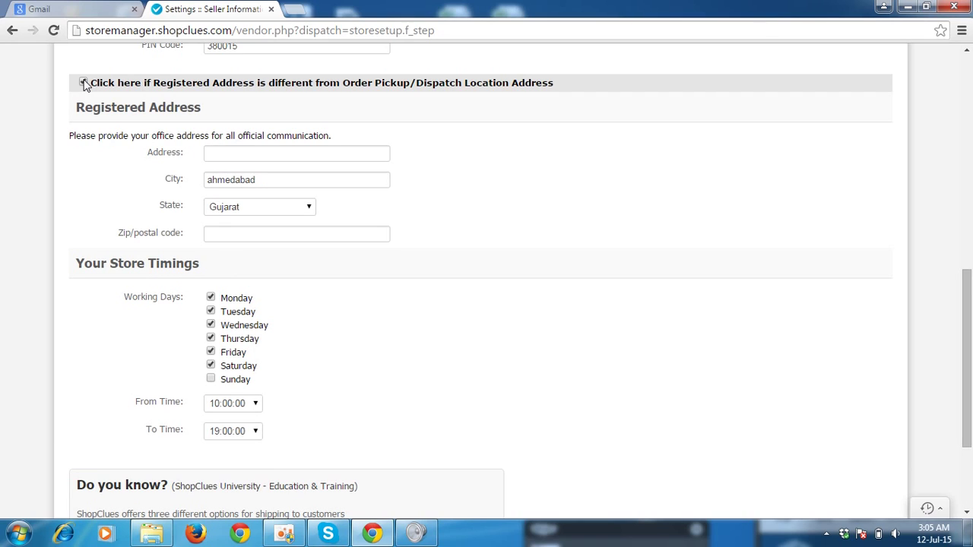
left_click(967, 56)
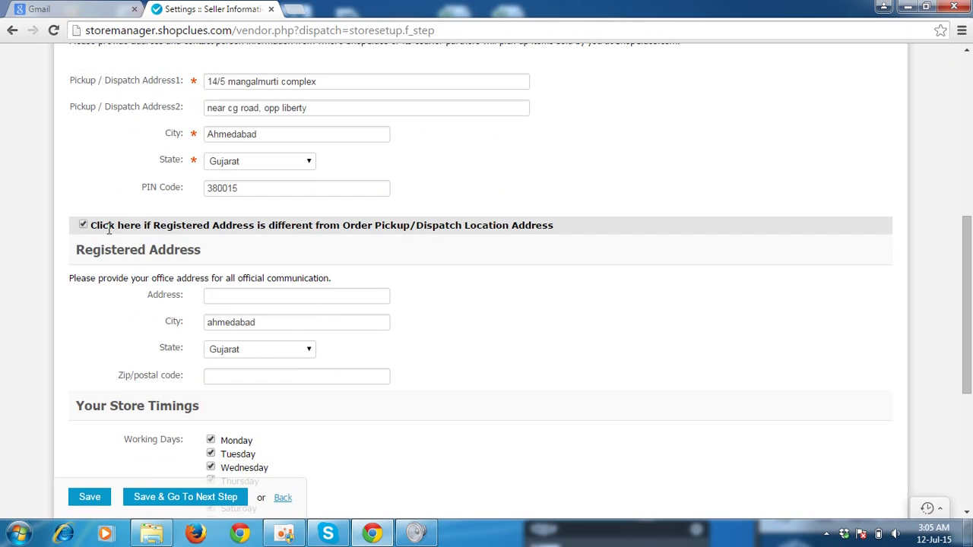
left_click(85, 226)
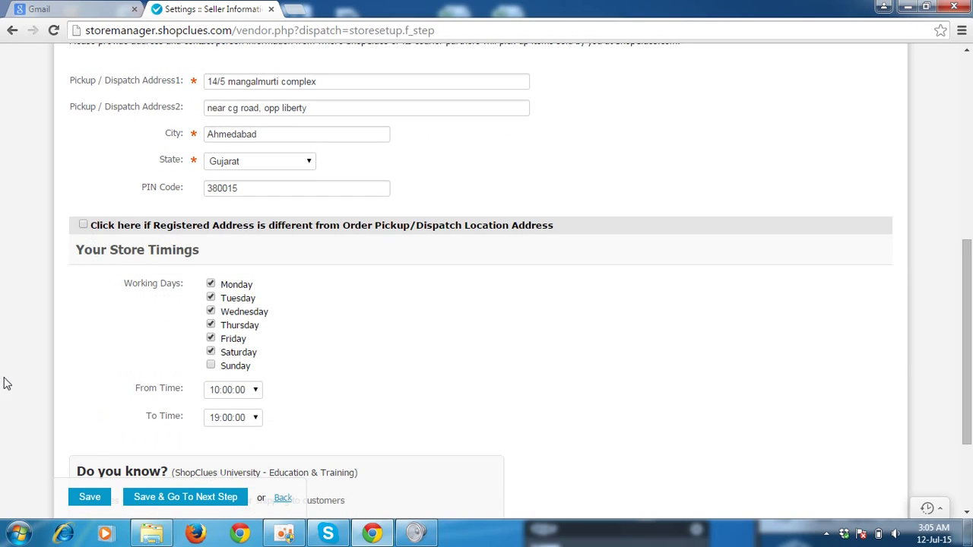
Review the form, including Monday–Saturday 10:00–19:00 store timings, and save to continue.
scroll(11, 374, "down", 1)
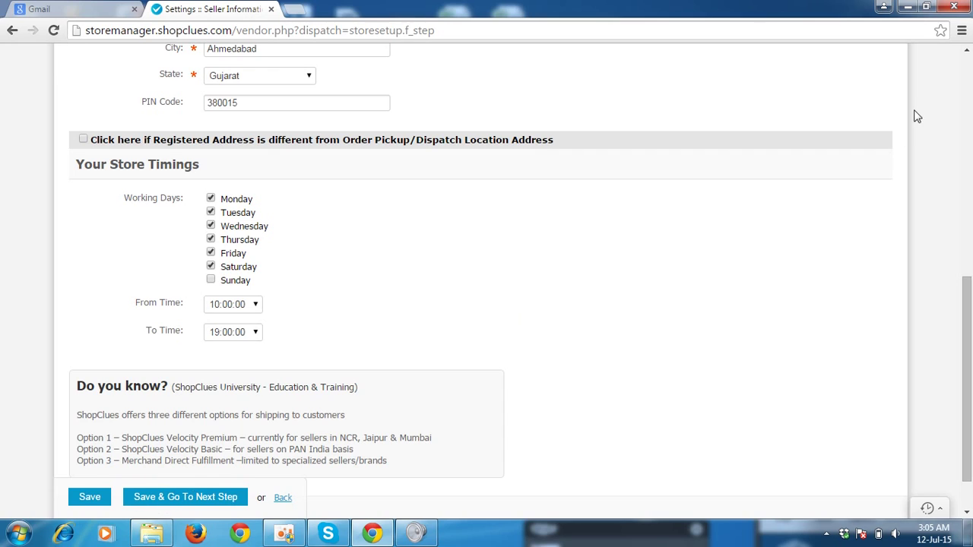
left_click(967, 76)
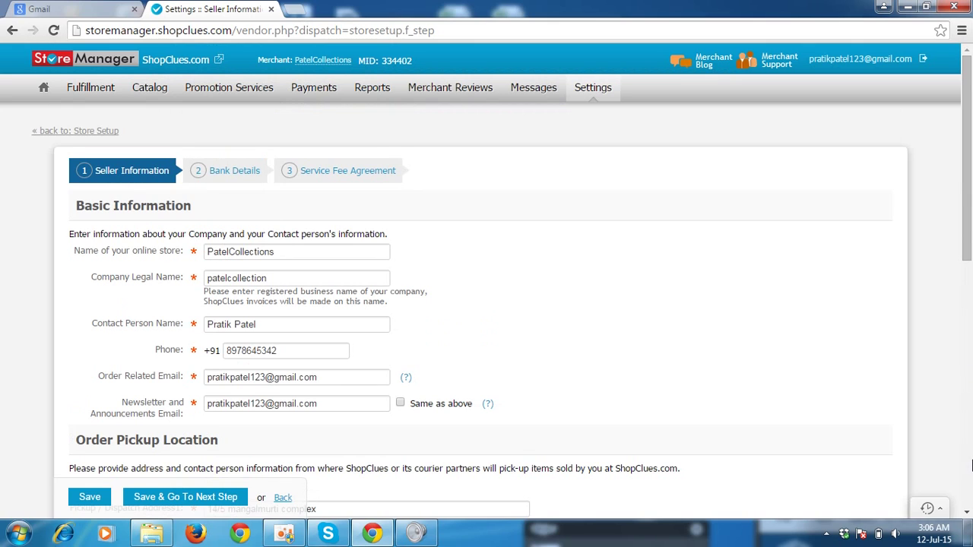
left_click(970, 498)
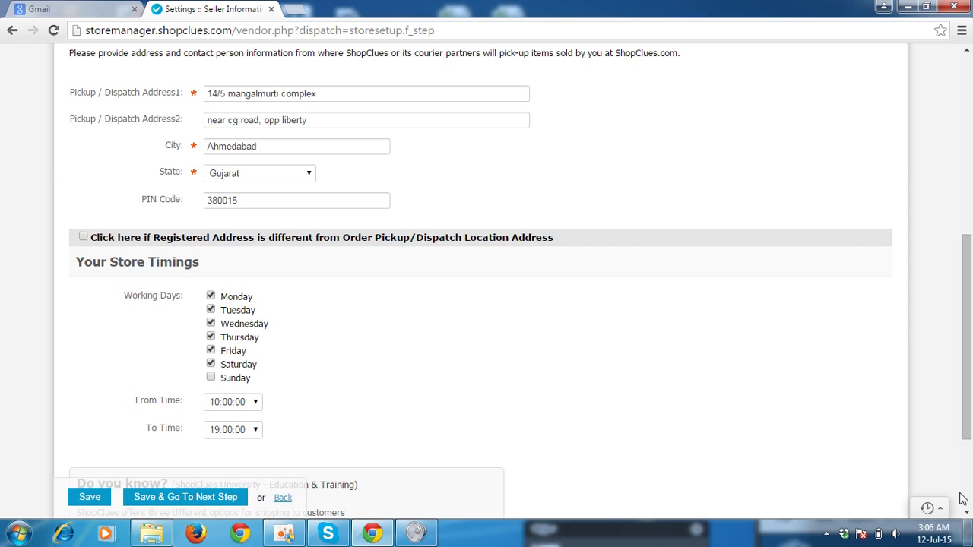
scroll(966, 514, "down", 3)
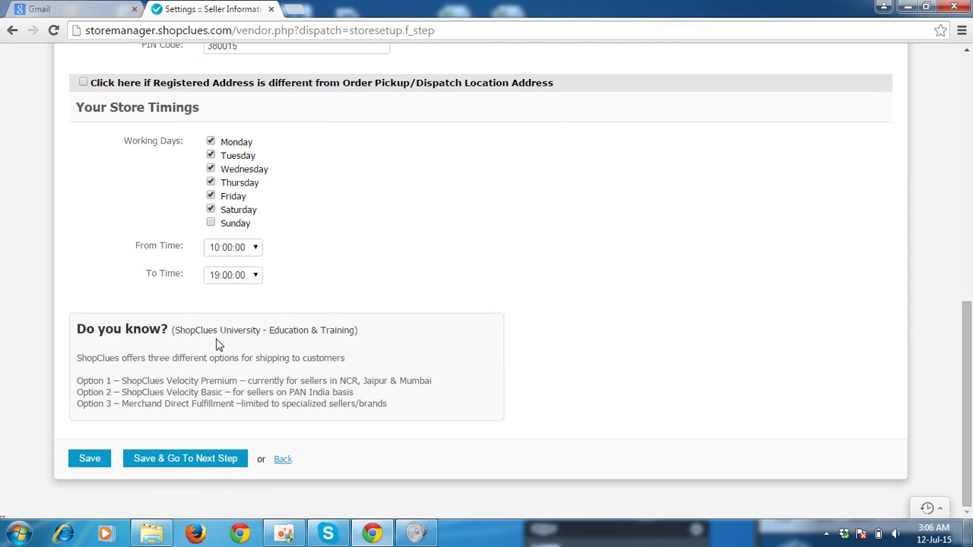
left_click(189, 460)
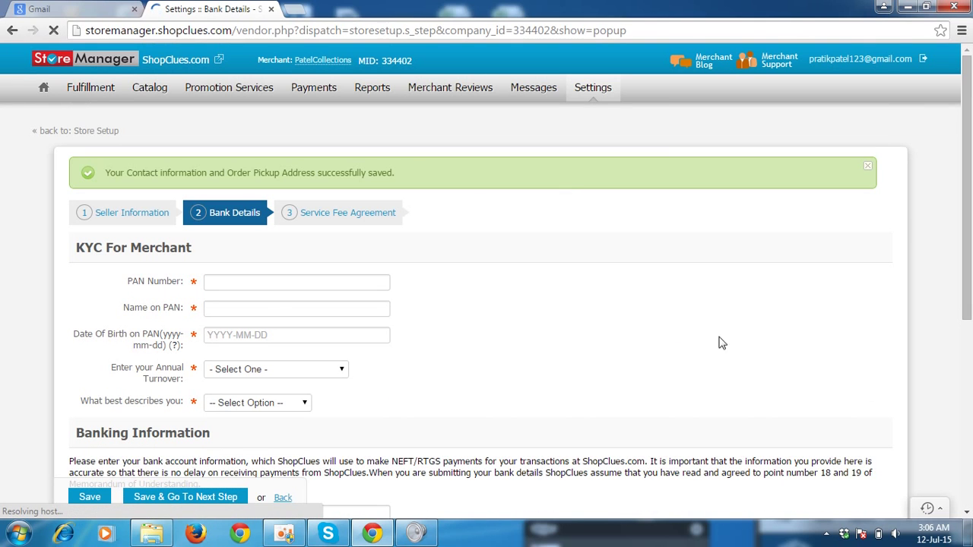
Look over the KYC fields on the Bank Details form.
scroll(967, 516, "down", 5)
scroll(967, 515, "down", 5)
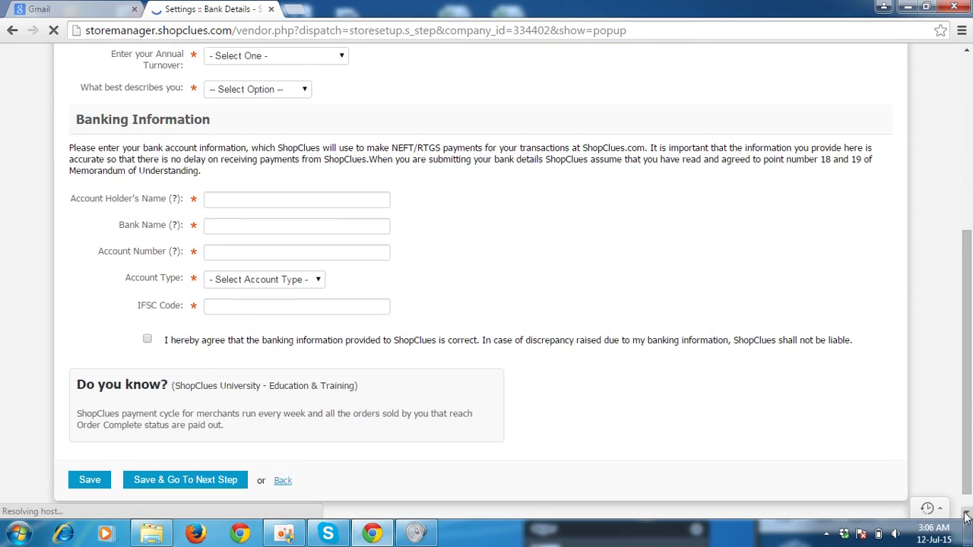
left_click(968, 64)
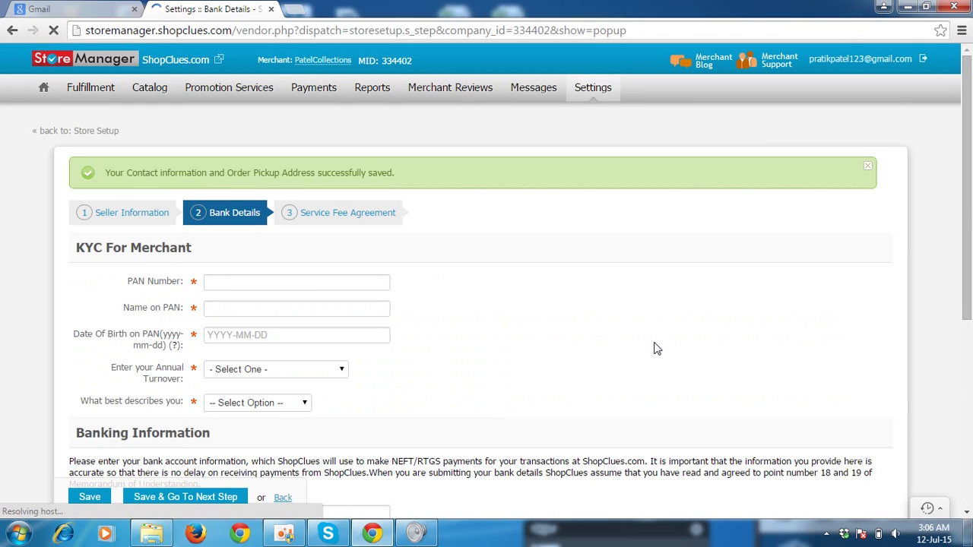
left_click(285, 535)
left_click(820, 502)
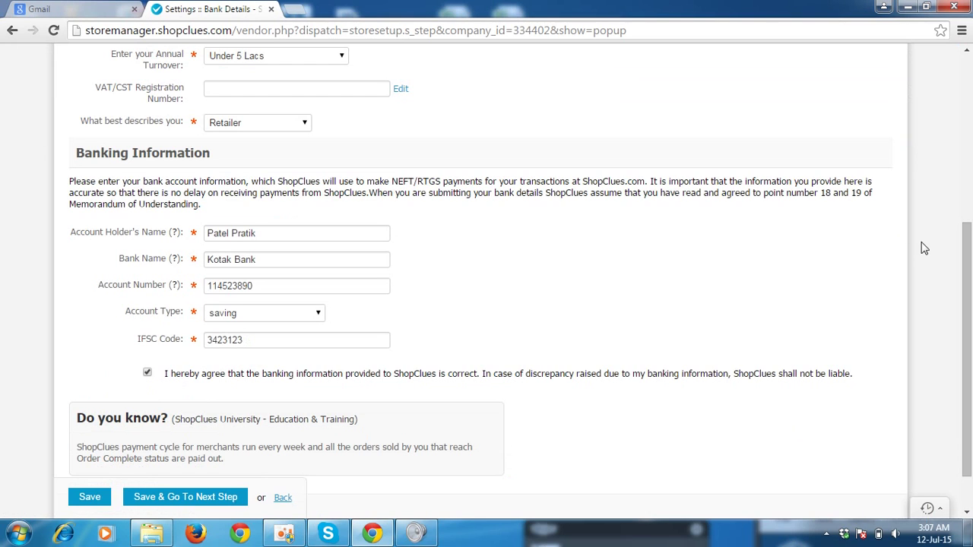
left_click(968, 67)
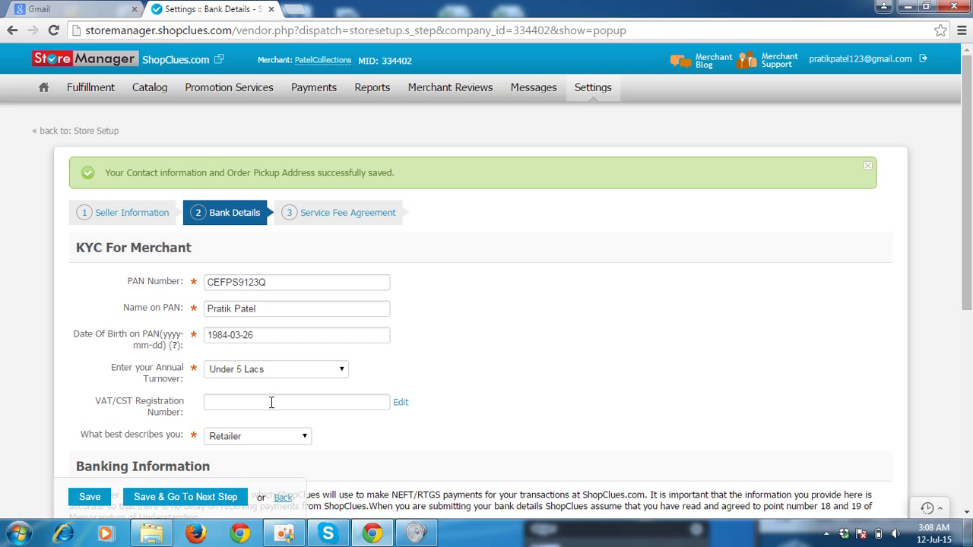
Keep Retailer as what best describes you, review the banking fields, and save.
left_click(241, 442)
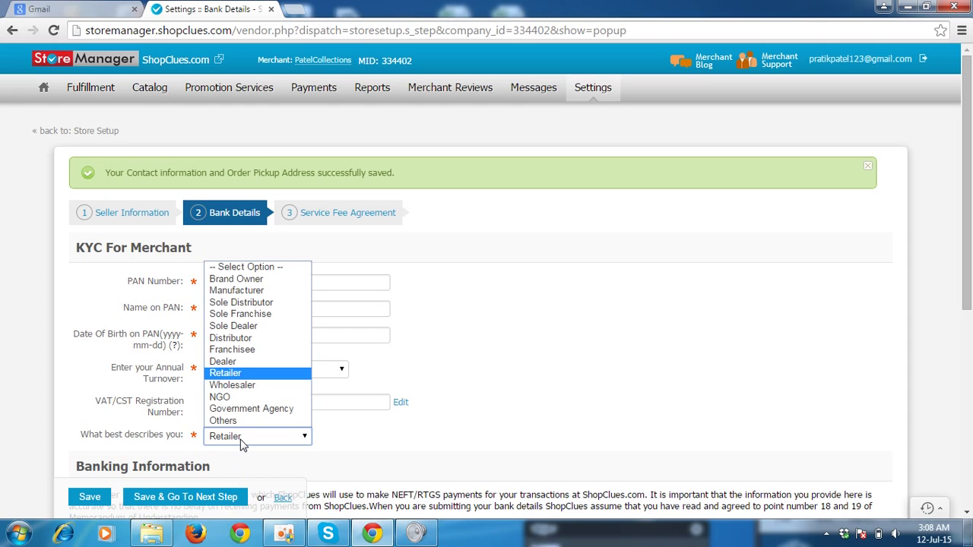
left_click(507, 347)
left_click(967, 514)
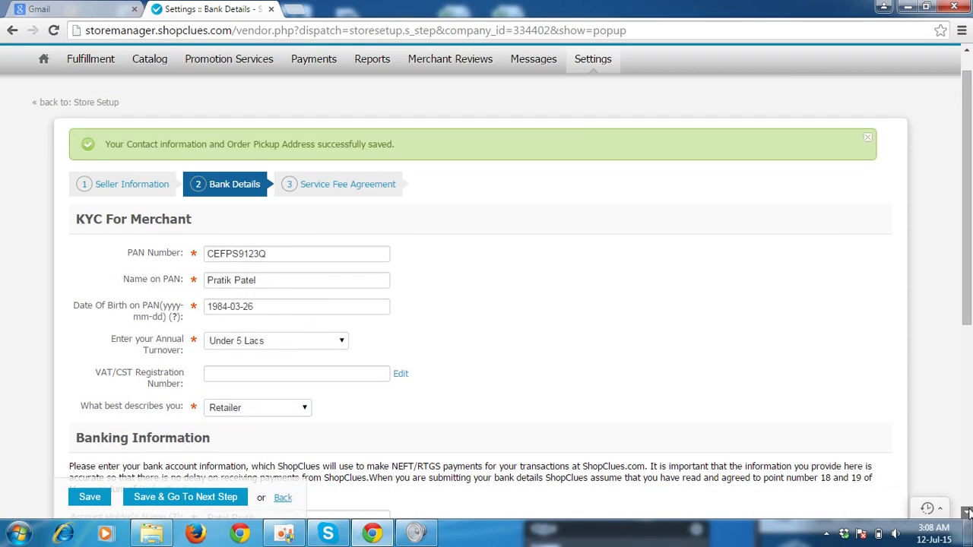
scroll(967, 514, "down", 4)
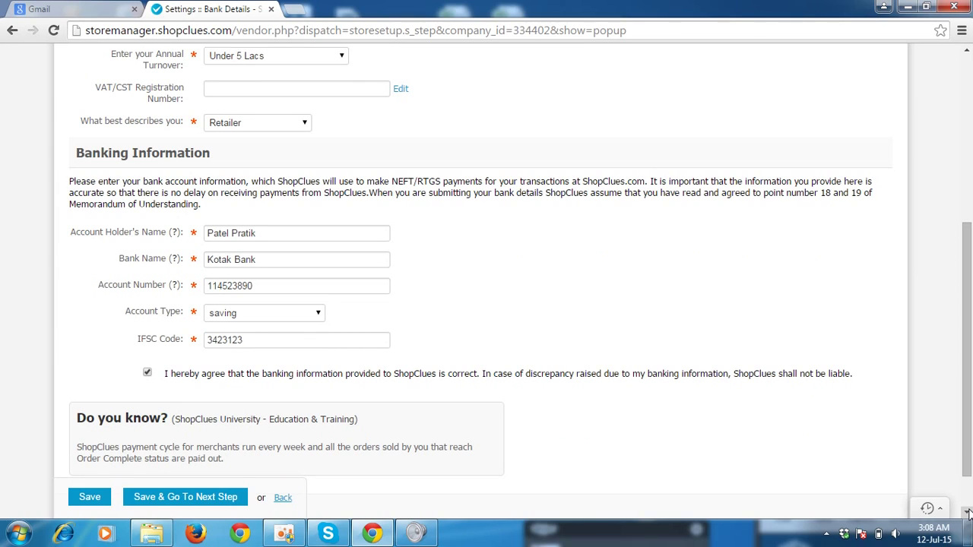
left_click(966, 51)
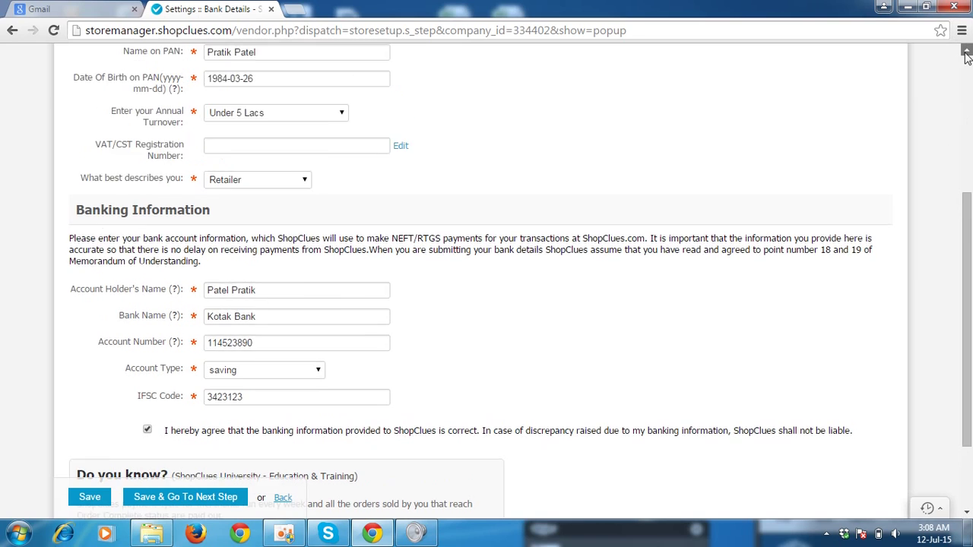
left_click(966, 51)
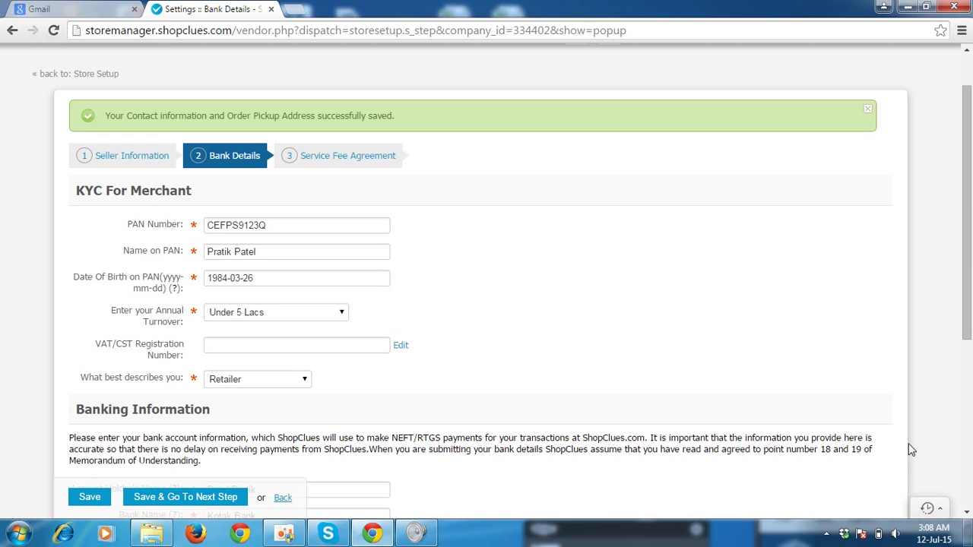
scroll(968, 514, "down", 5)
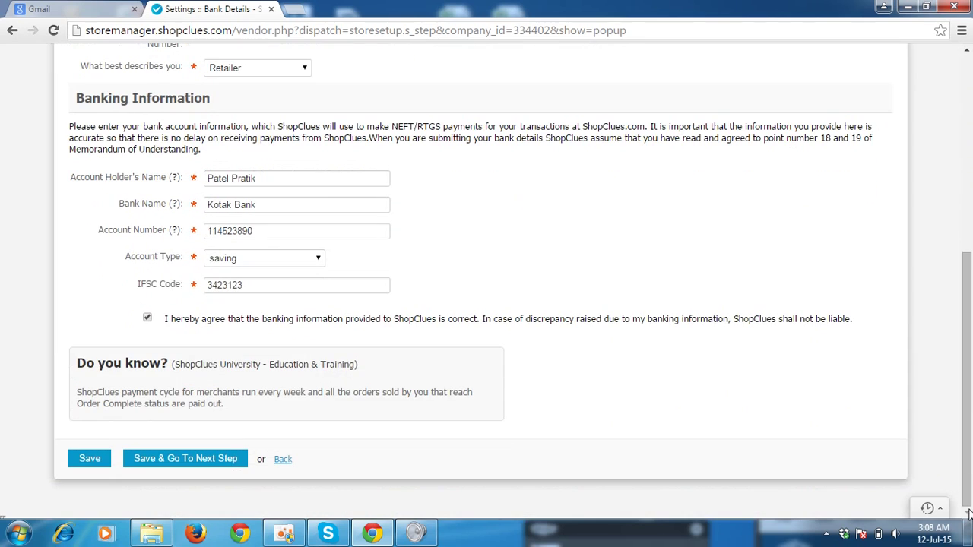
left_click(156, 460)
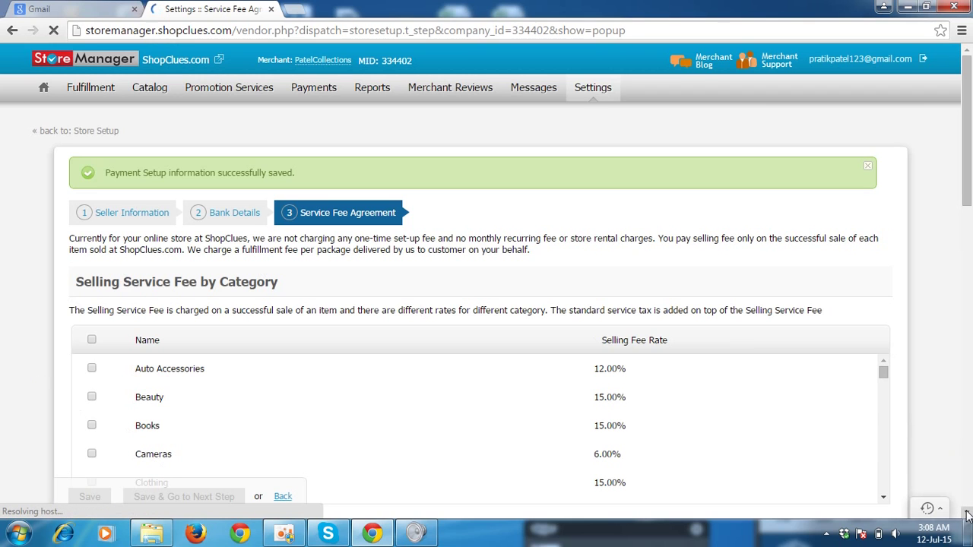
Scroll the Selling Service Fee by Category list and tick Cameras at the 6.00% rate.
scroll(821, 206, "down", 4)
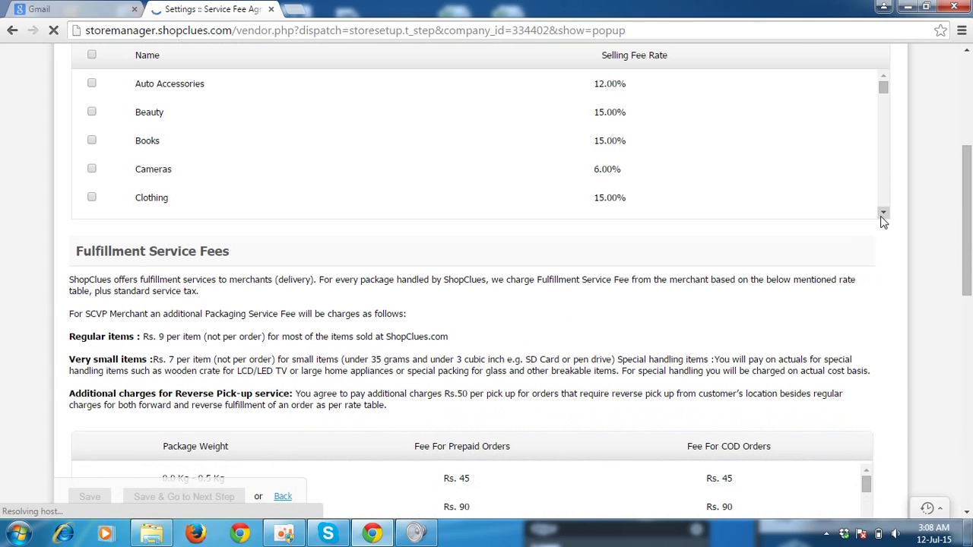
left_click(883, 213)
left_click_drag(883, 214, 884, 215)
left_click_drag(968, 50, 967, 50)
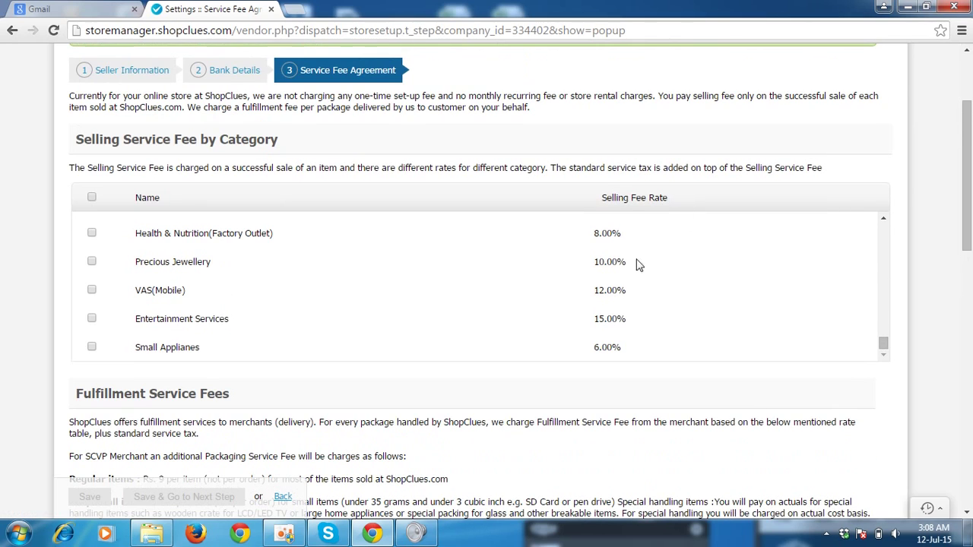
left_click_drag(885, 216, 884, 217)
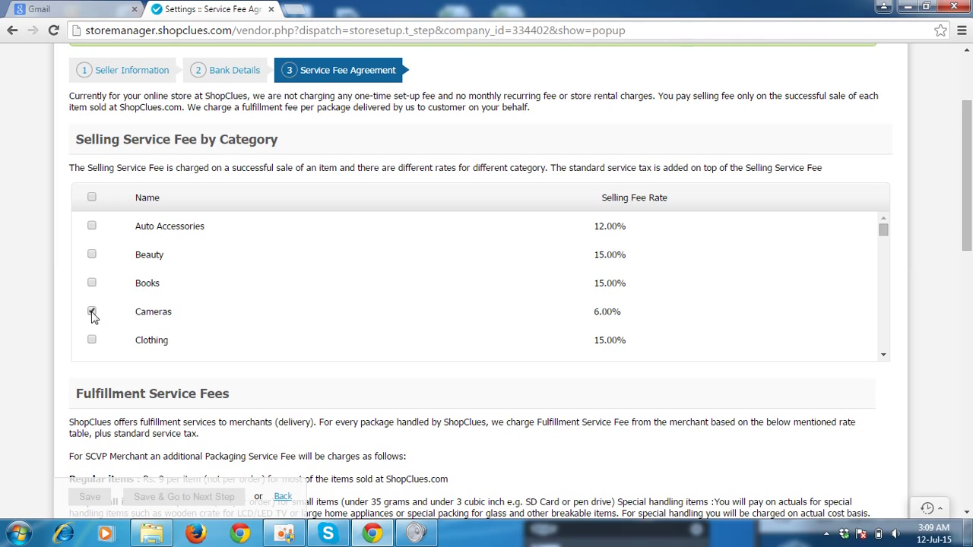
Select all Selling Service Fee categories, then review the Rs. 45–225 fulfillment fee slabs.
left_click(91, 198)
left_click(883, 355)
left_click_drag(883, 355, 885, 347)
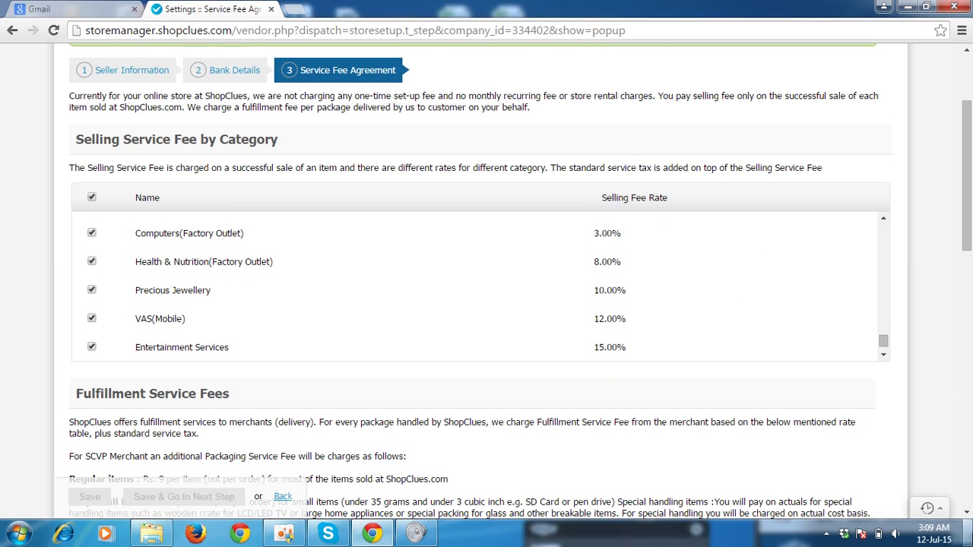
left_click_drag(968, 515, 968, 515)
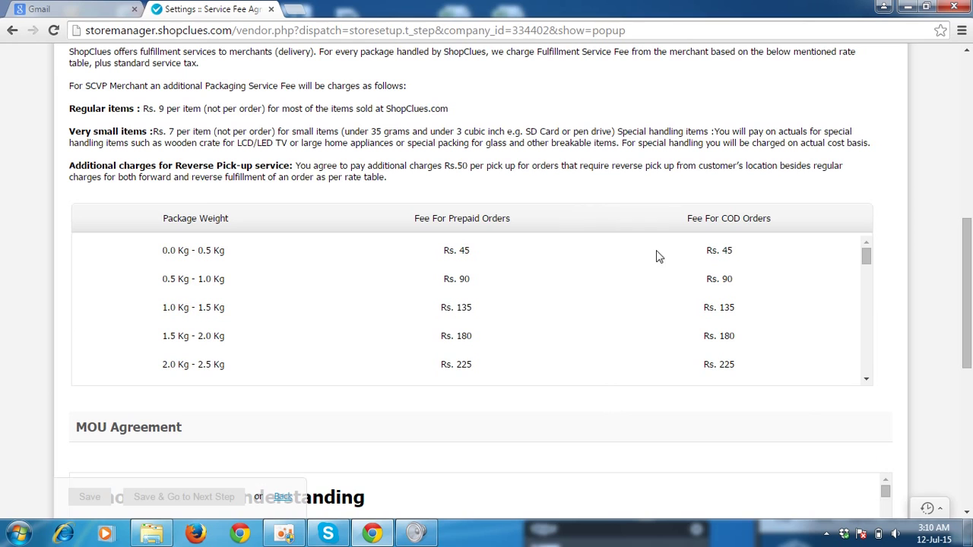
Tick the 'I agree' checkbox accepting the MOU and policy agreement.
left_click(968, 517)
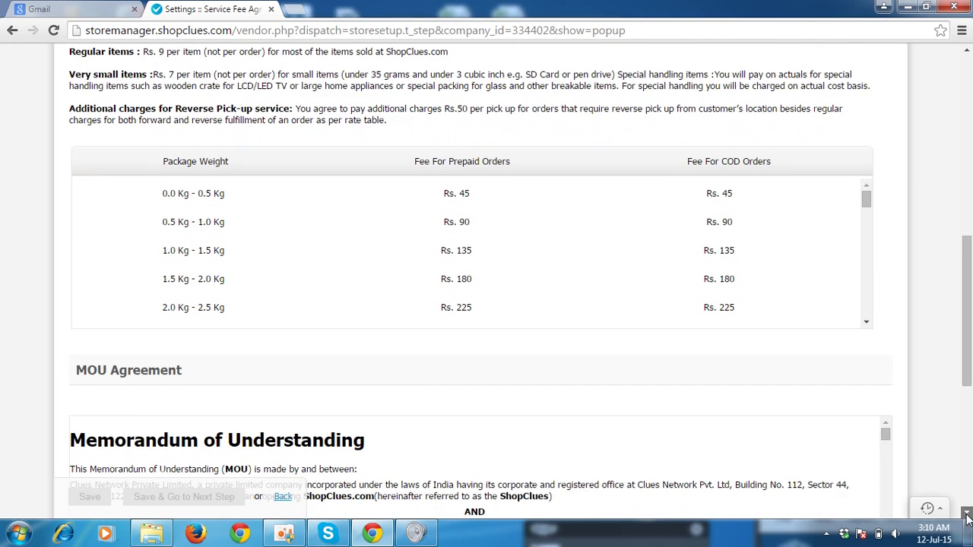
scroll(968, 517, "down", 3)
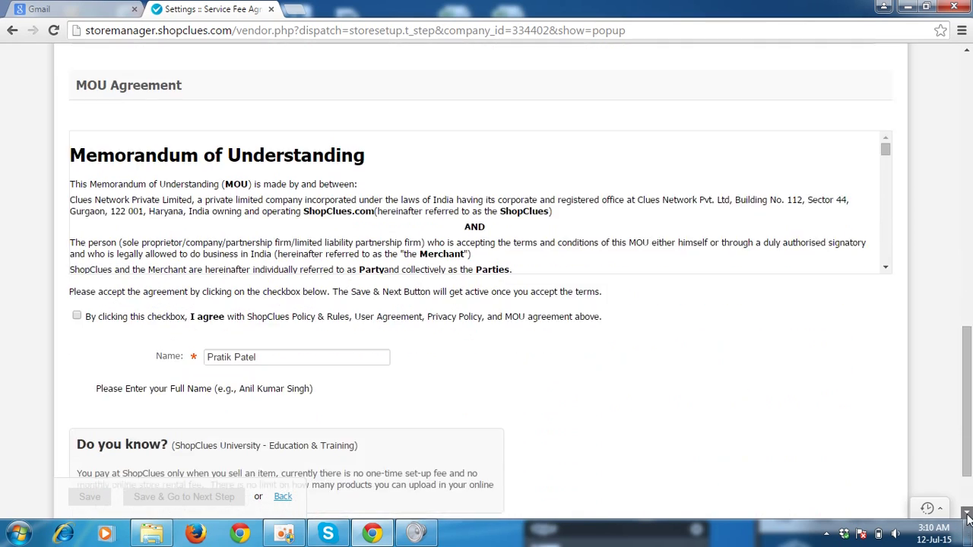
left_click(885, 239)
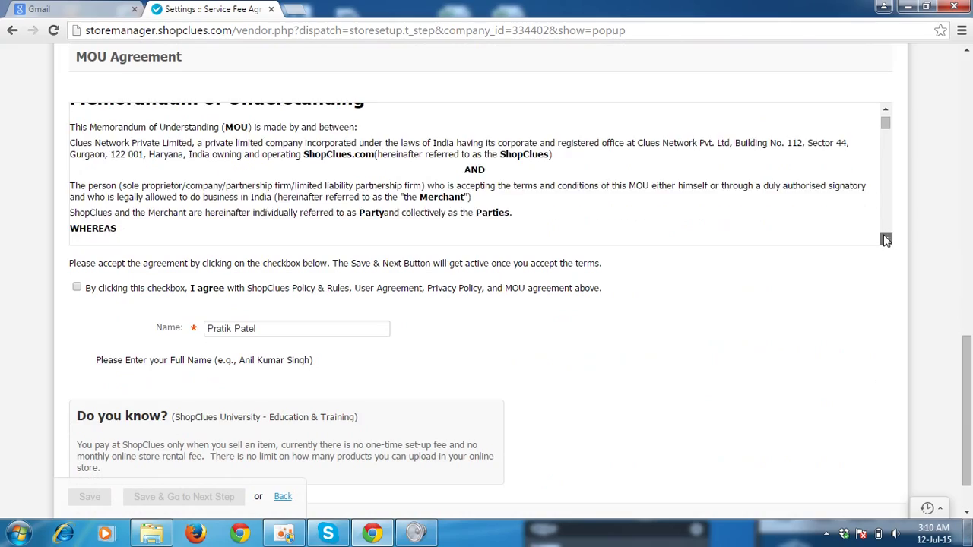
scroll(885, 240, "down", 8)
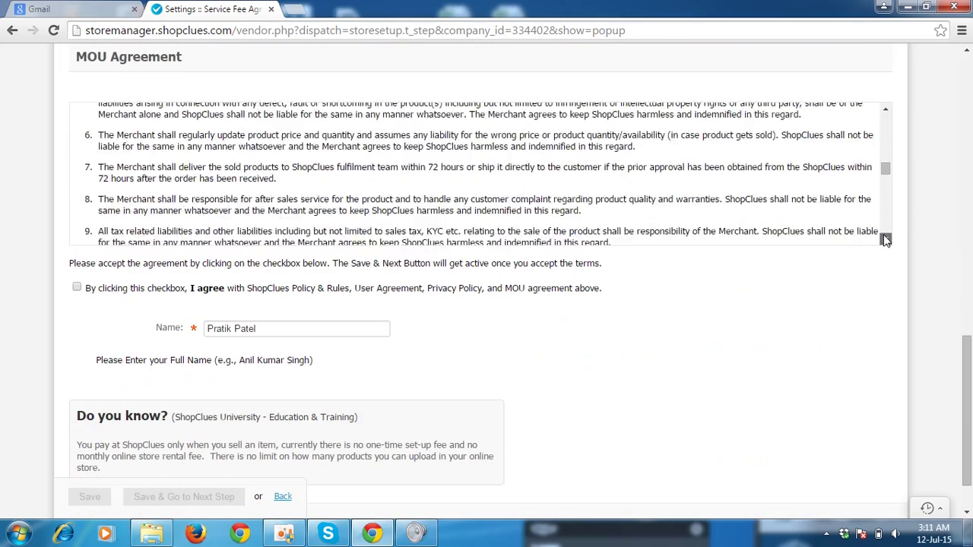
scroll(886, 240, "down", 10)
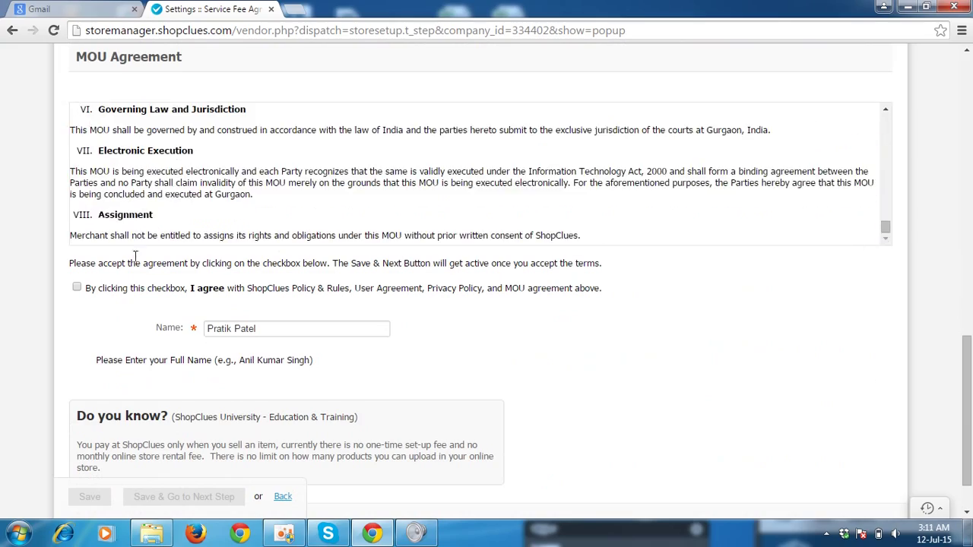
left_click(77, 288)
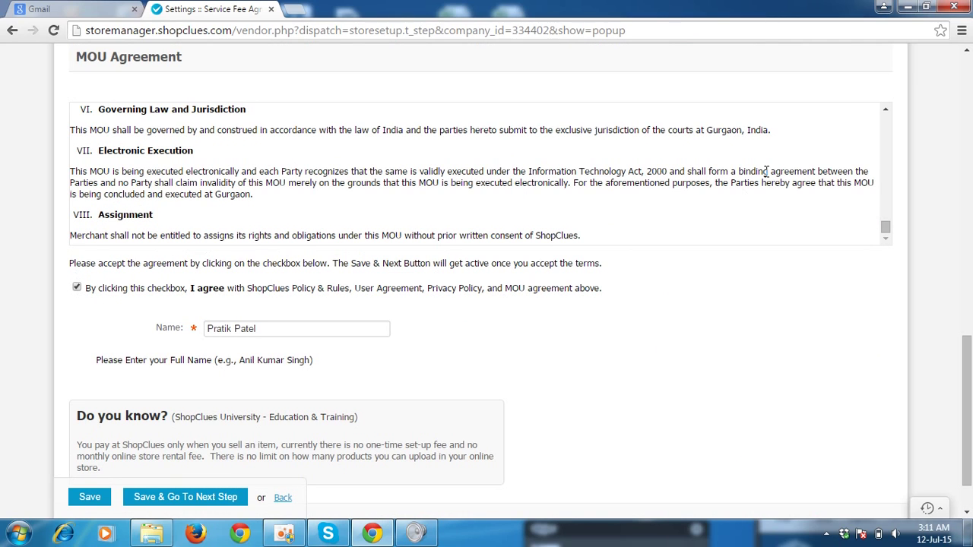
Save the Service Fee Agreement with Save & Go To Next Step.
scroll(970, 67, "up", 15)
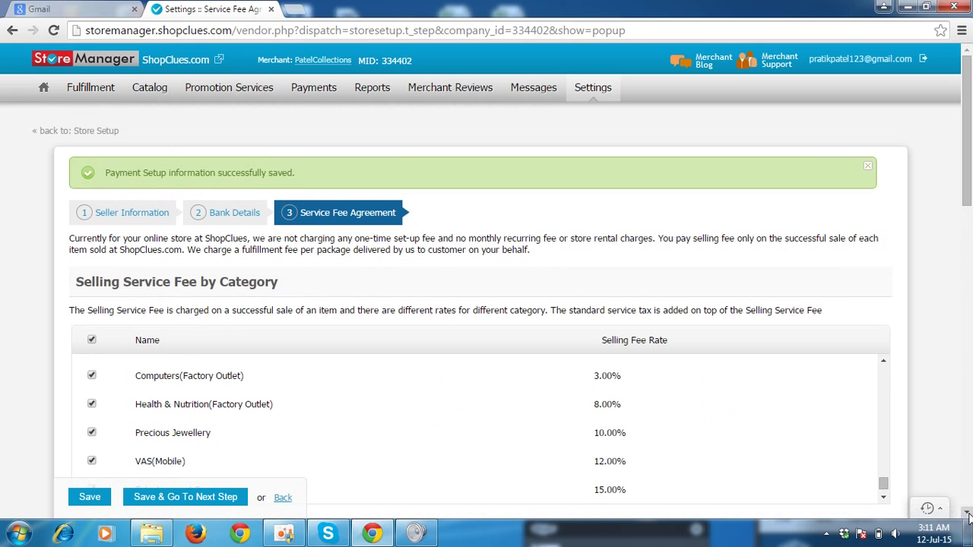
scroll(967, 508, "down", 15)
scroll(968, 507, "down", 2)
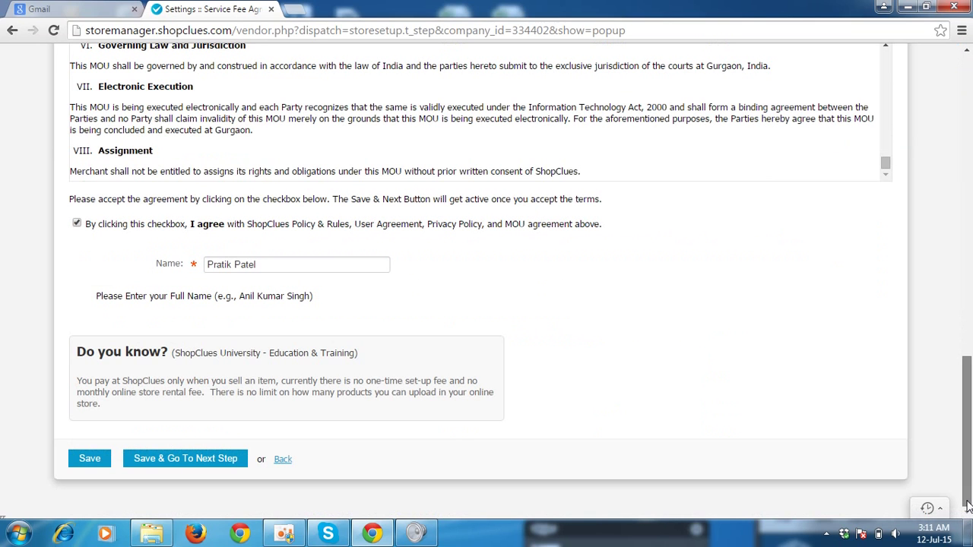
scroll(968, 67, "up", 15)
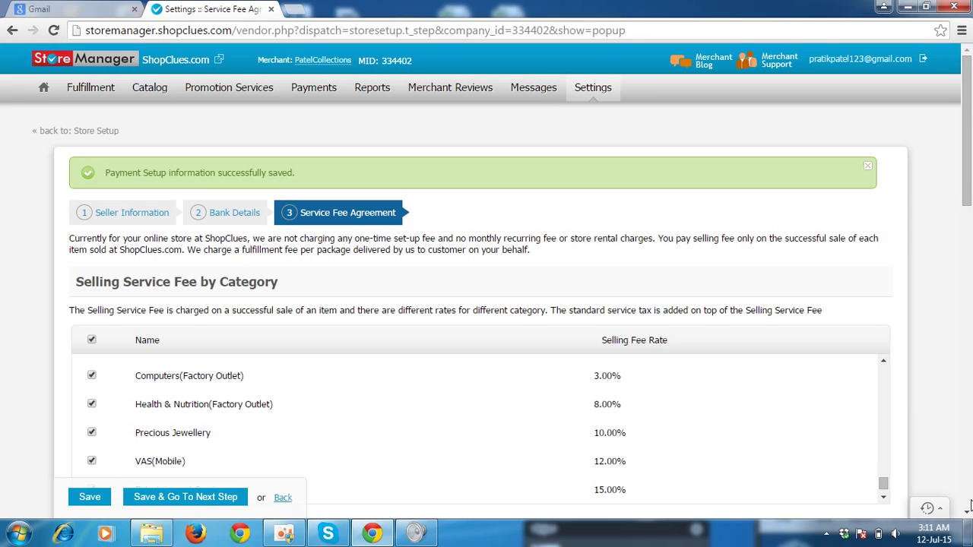
scroll(968, 506, "down", 15)
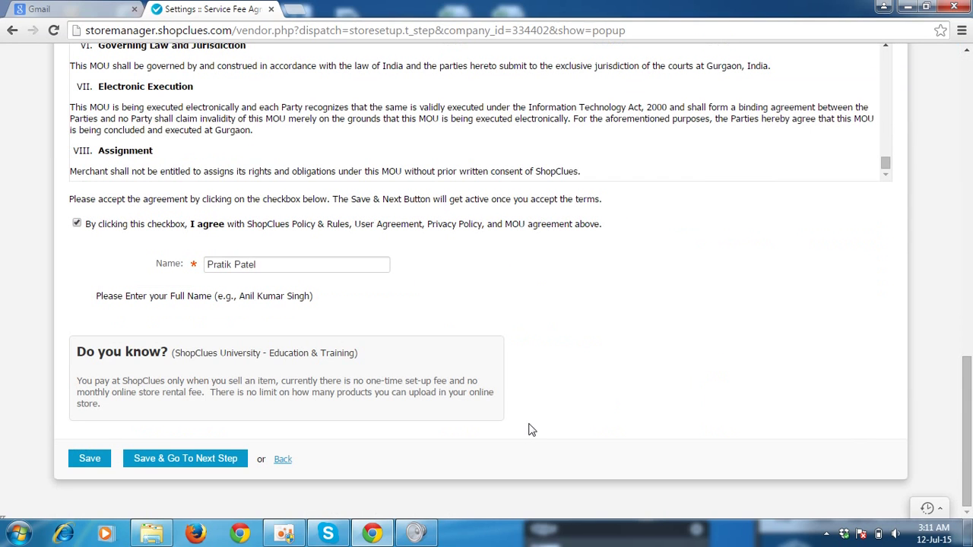
left_click(182, 466)
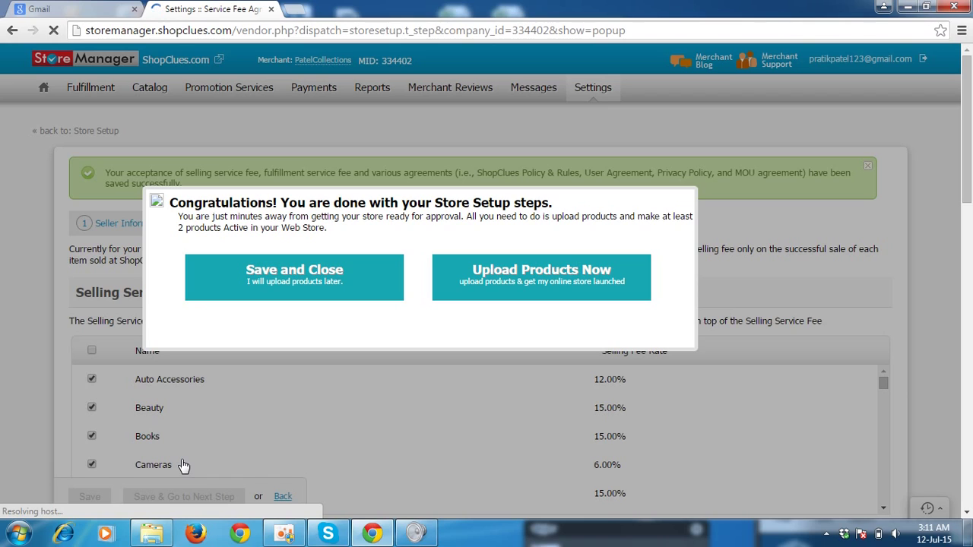
Choose Save and Close in the Congratulations popup, leaving product upload for later.
left_click(274, 279)
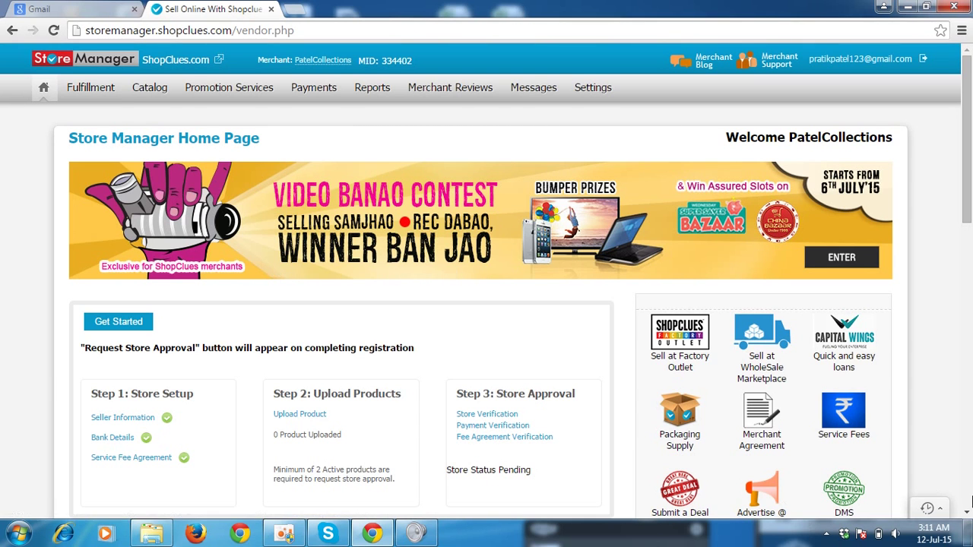
left_click(968, 514)
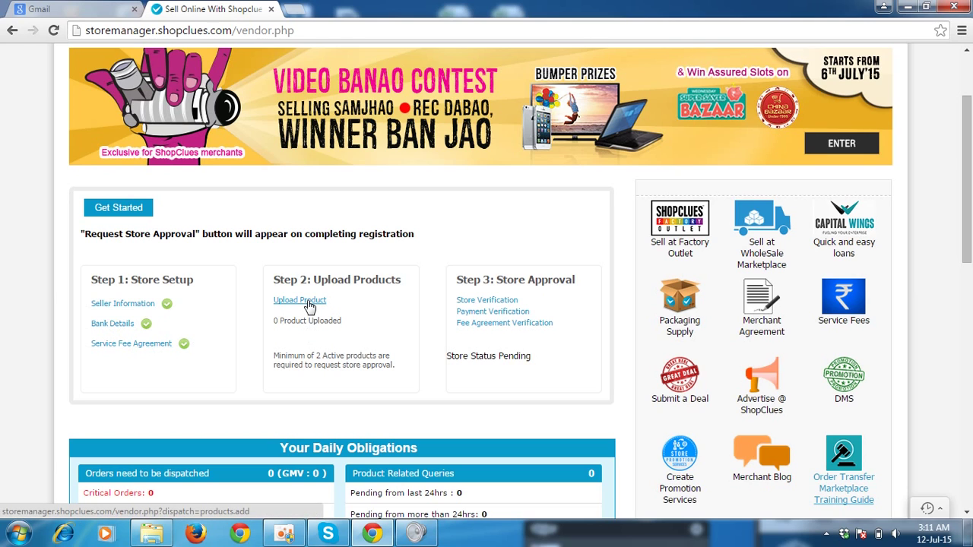
left_click(967, 67)
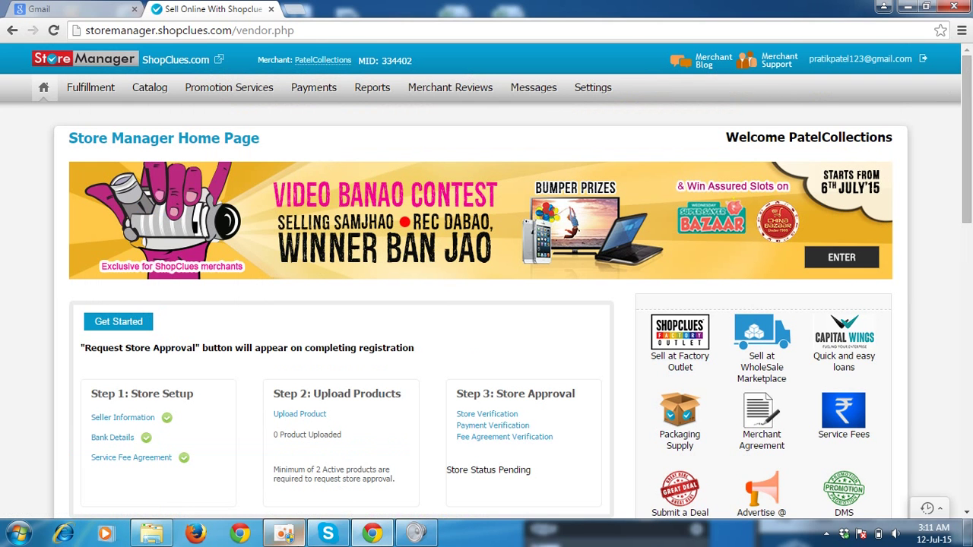
left_click(285, 535)
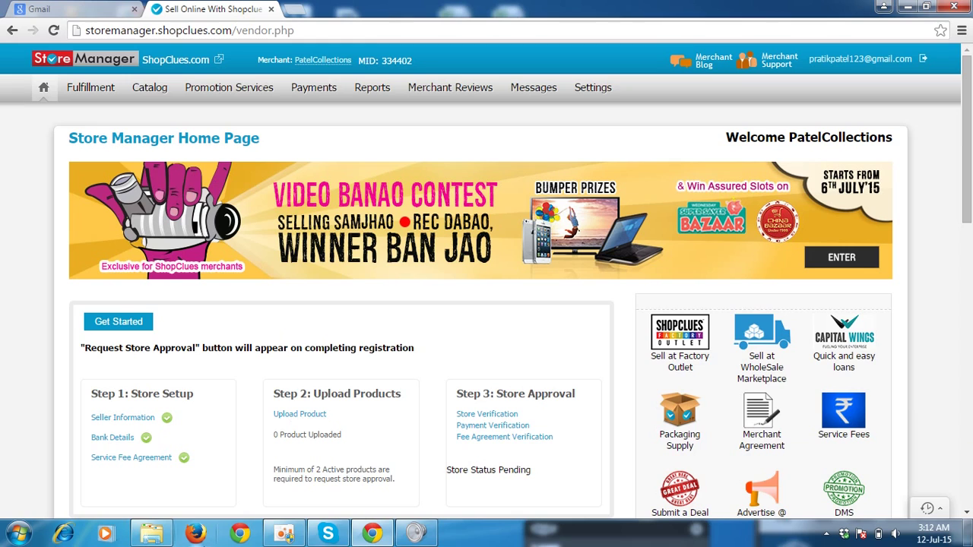
left_click(285, 537)
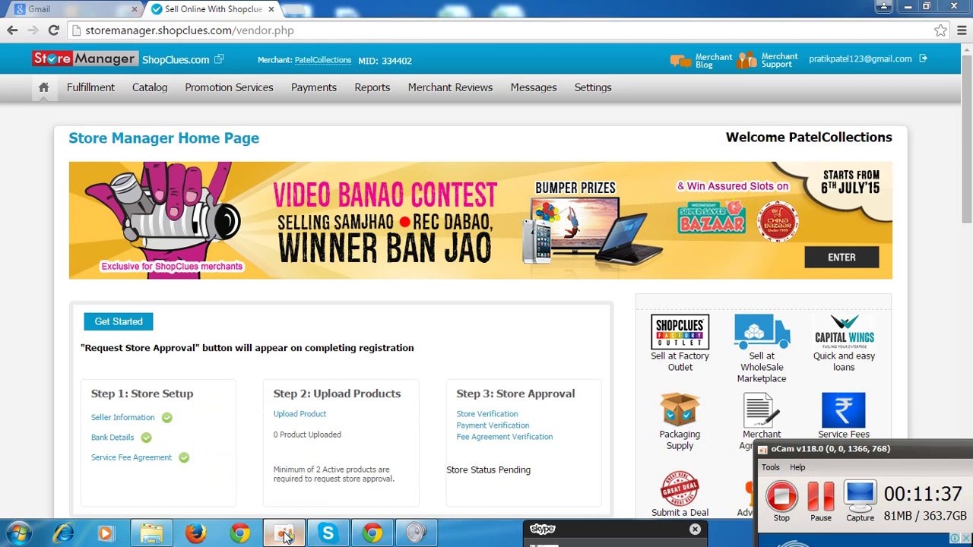